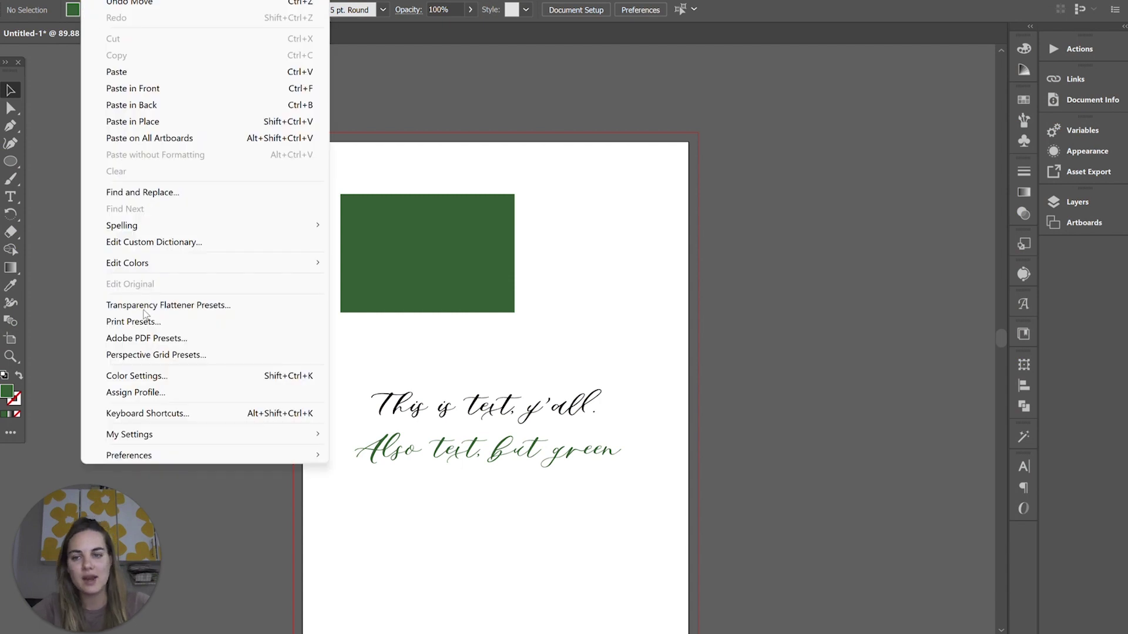
Step: Assign the shortcut Ctrl+L to the Horizontal Align Center menu command and overwrite the DBL shortcut set
{"action": "left_click", "coordinate": [154, 413]}
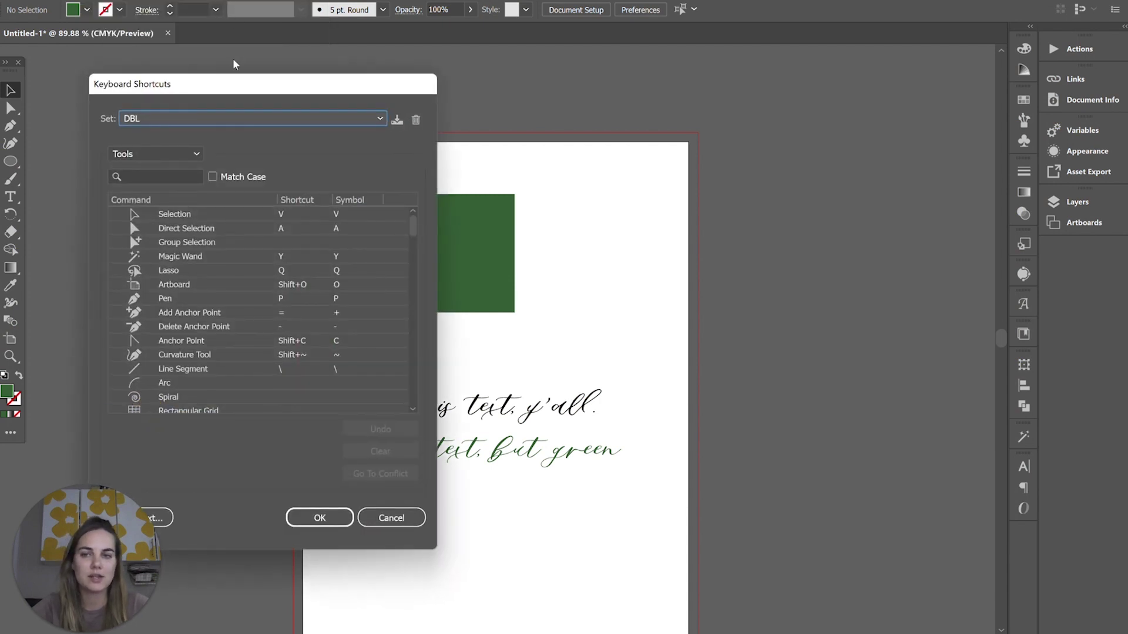
{"action": "left_click", "coordinate": [189, 158]}
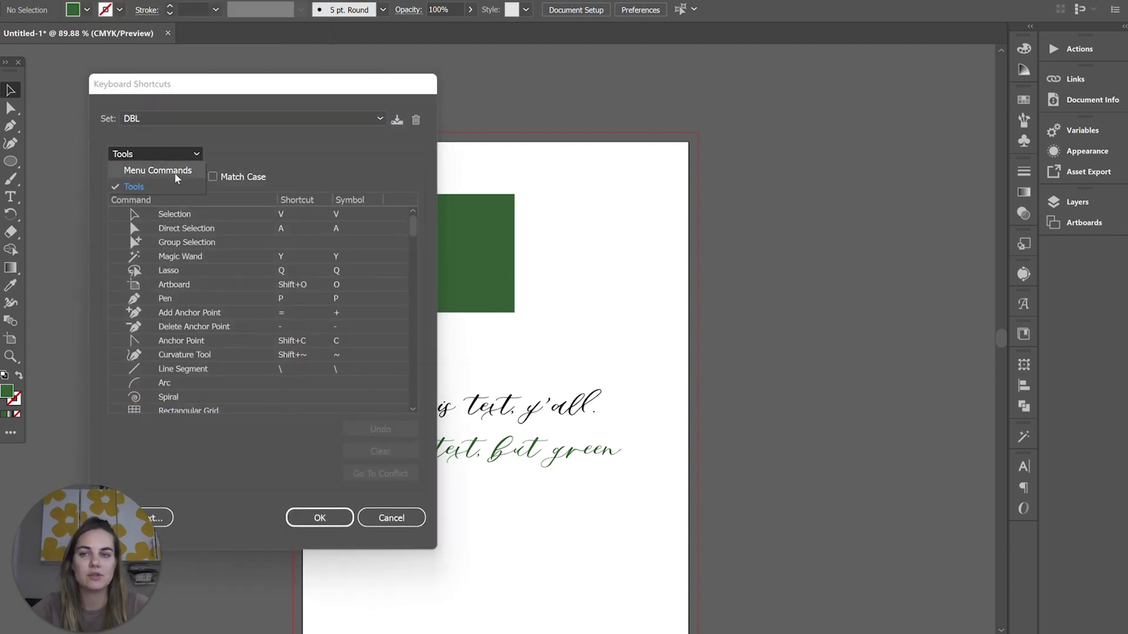
{"action": "left_click", "coordinate": [178, 170]}
{"action": "left_click", "coordinate": [115, 242]}
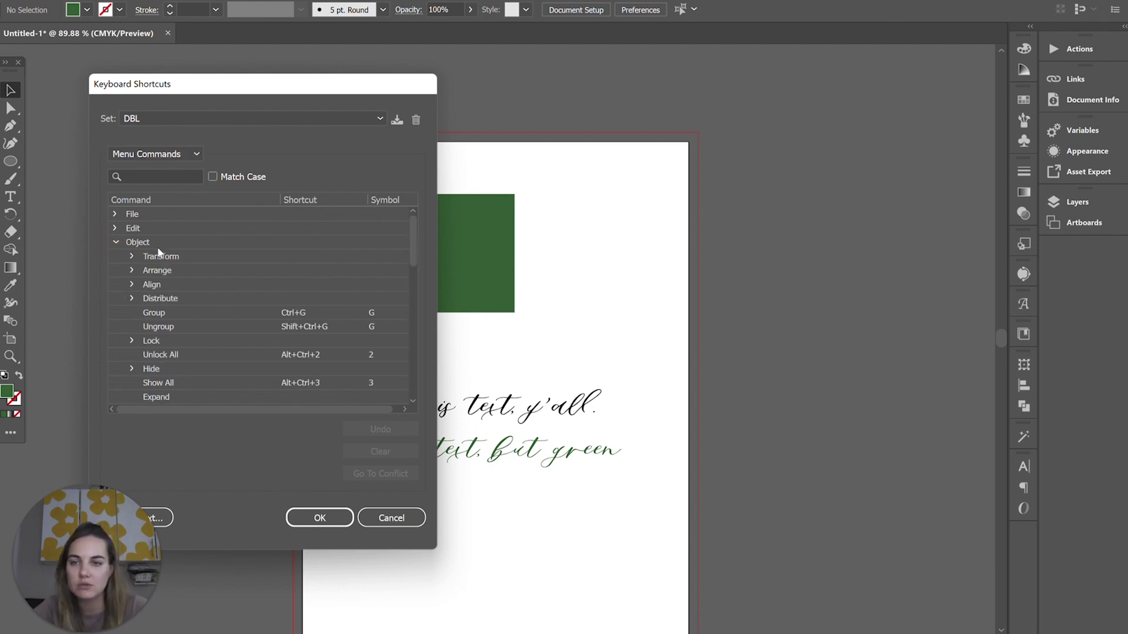
{"action": "left_click", "coordinate": [133, 284]}
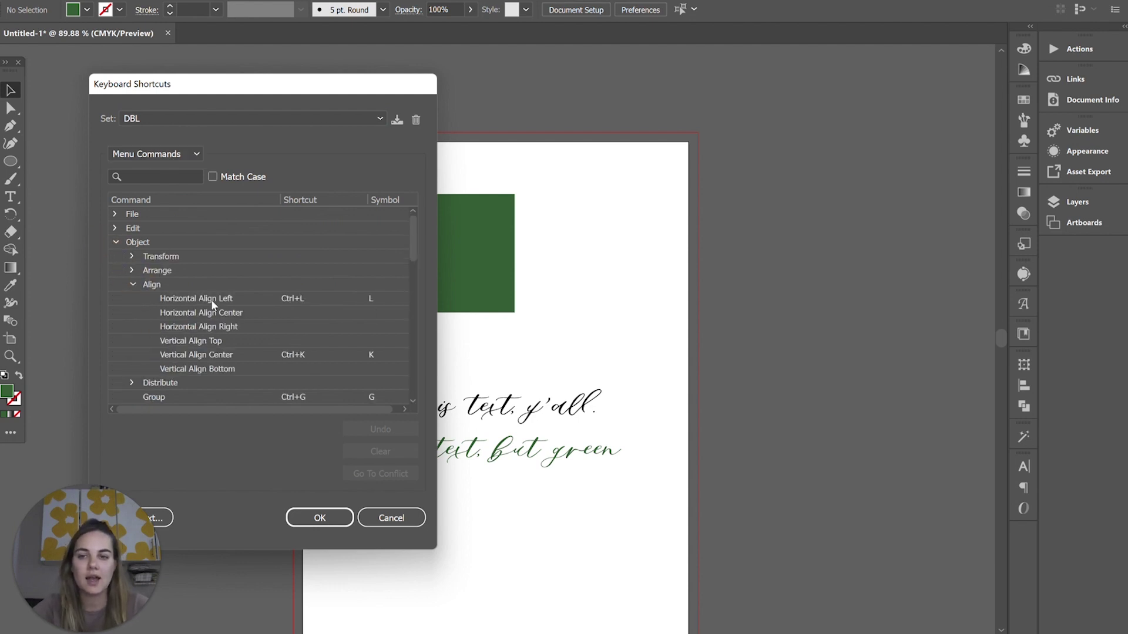
{"action": "left_click", "coordinate": [301, 315]}
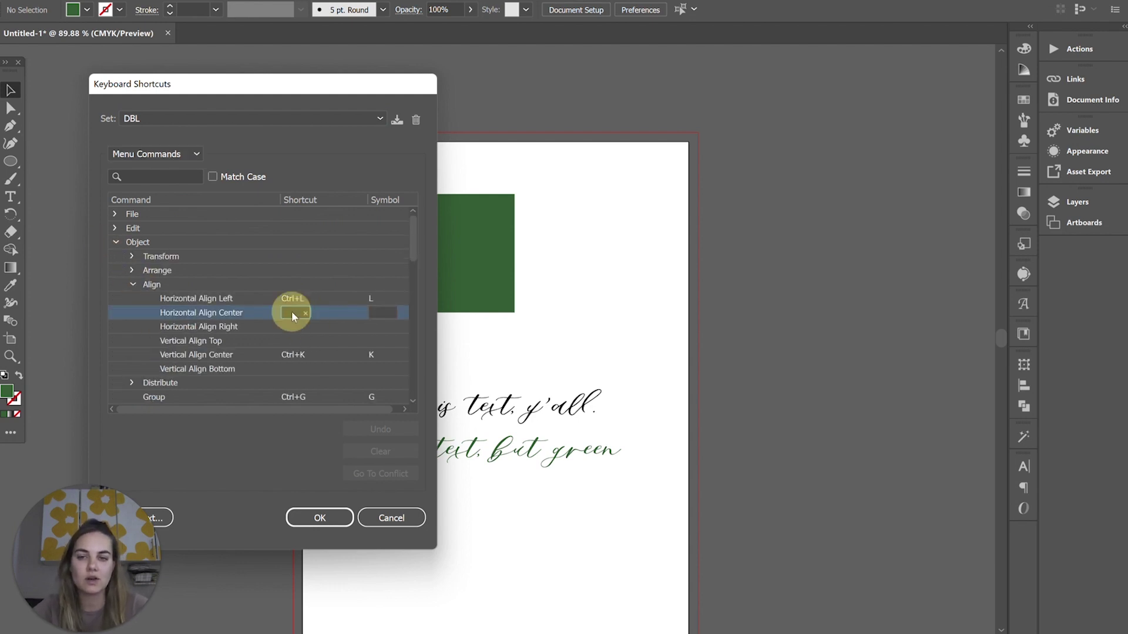
{"action": "key", "text": "ctrl+l"}
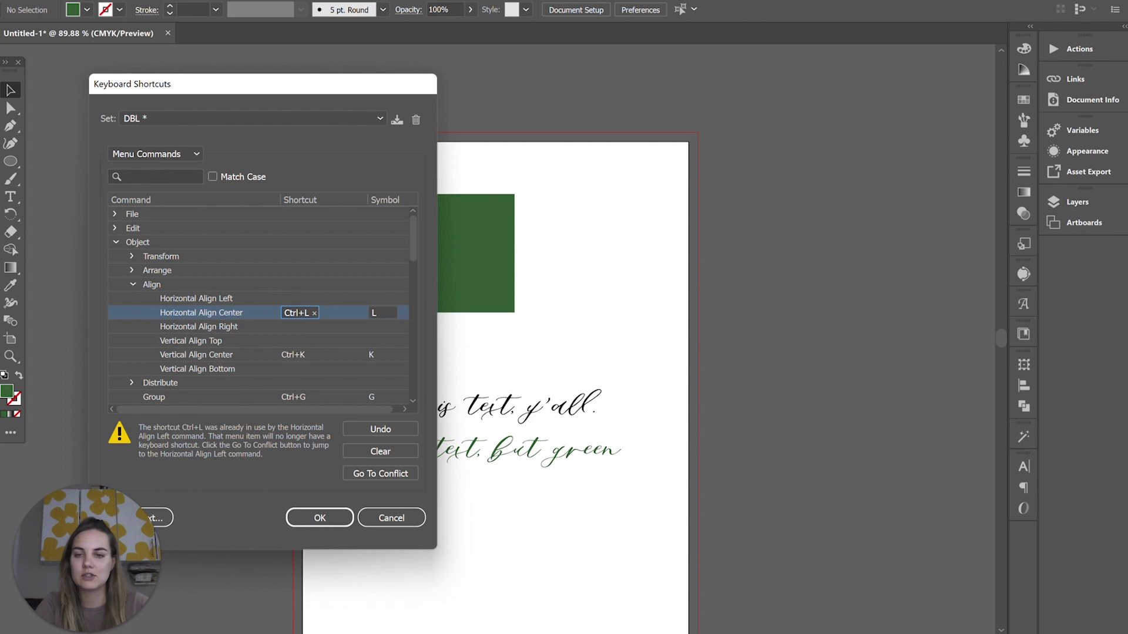
{"action": "left_click", "coordinate": [317, 520]}
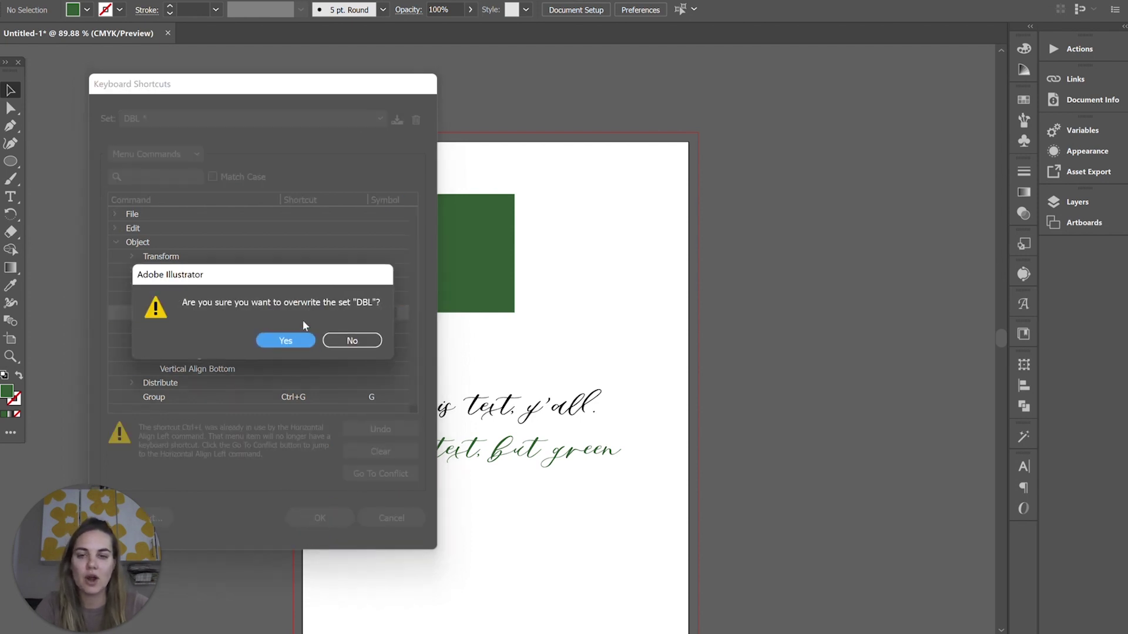
{"action": "left_click", "coordinate": [285, 340]}
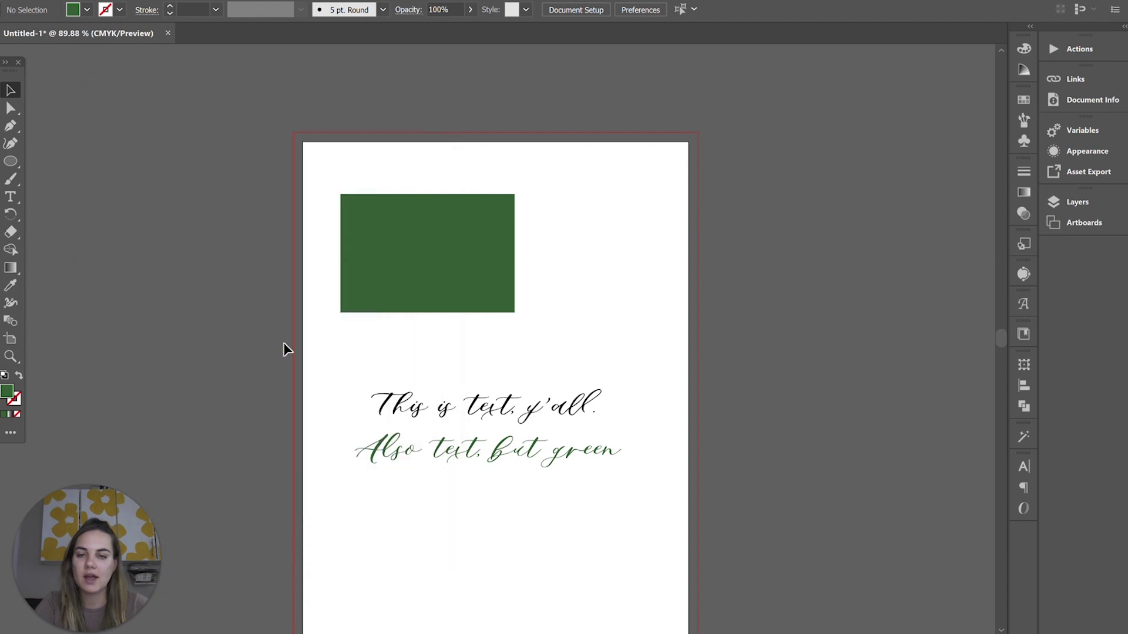
Step: Align the green rectangle and both text lines to their common horizontal center, and clear the selection
{"action": "left_click_drag", "start_coordinate": [358, 147], "coordinate": [495, 464]}
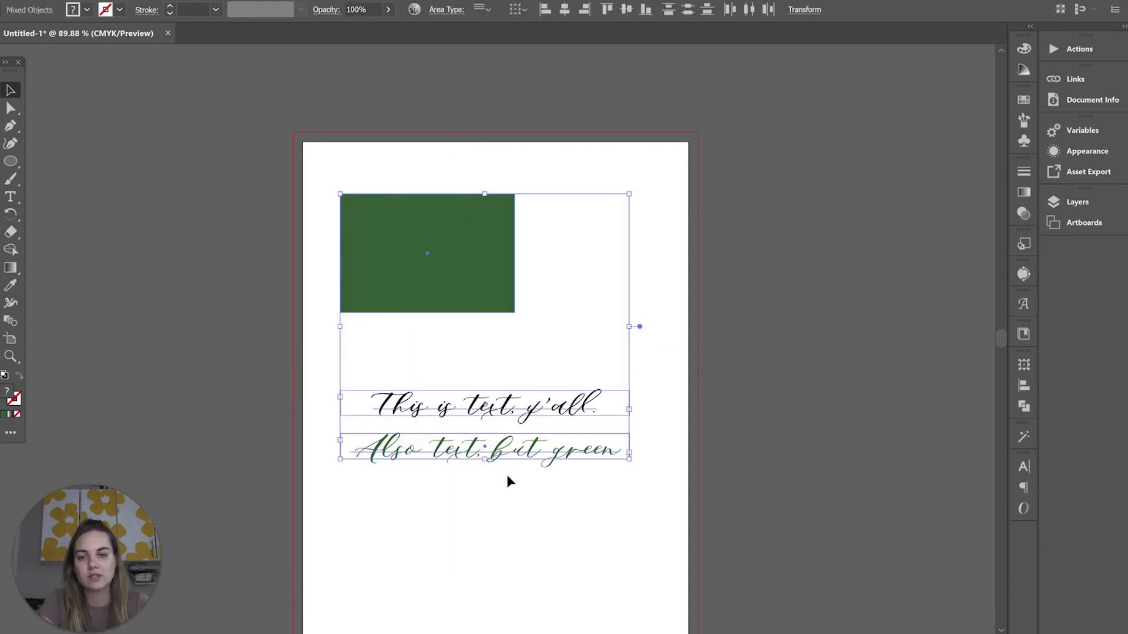
{"action": "key", "text": "ctrl+shift+c"}
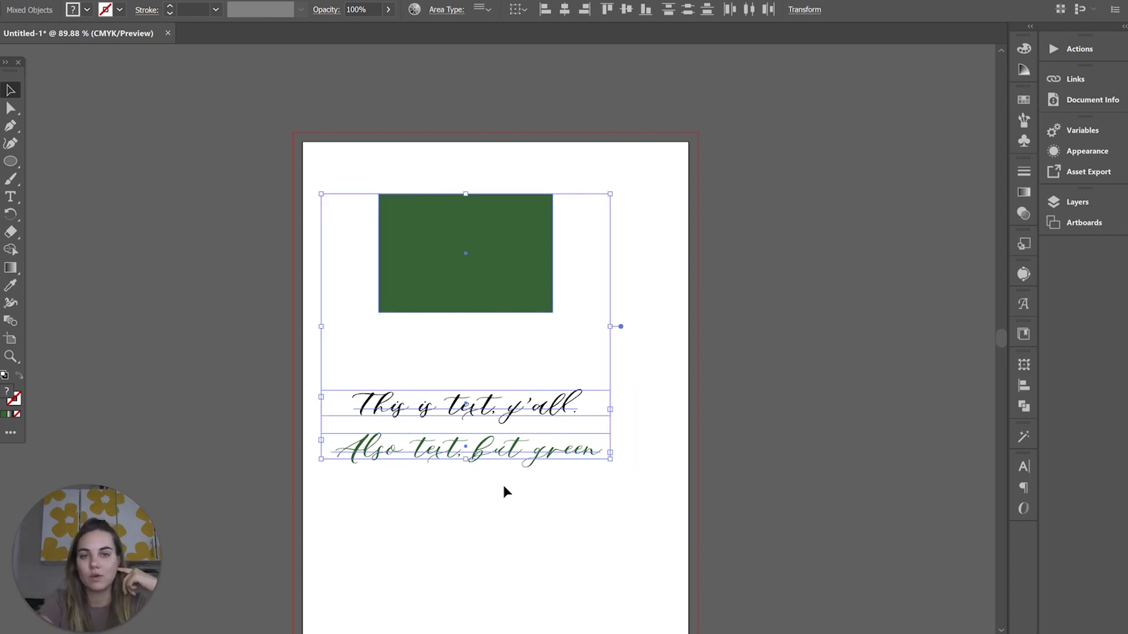
{"action": "left_click", "coordinate": [702, 416]}
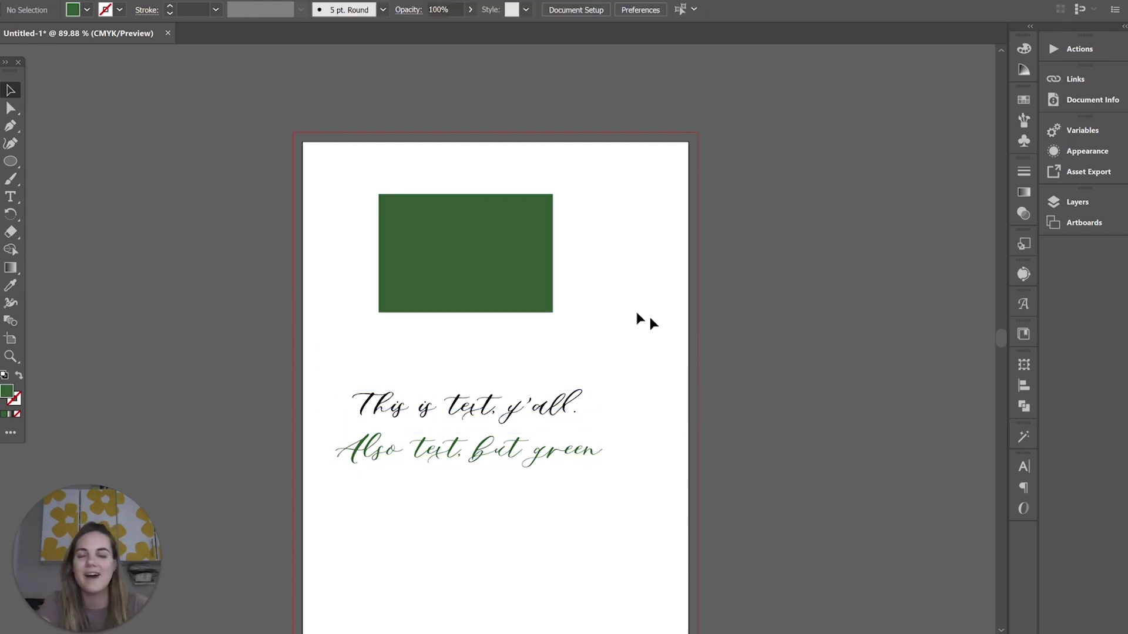
Step: Try aligning the rectangle and both text lines to their vertical center, undo it, and clear the selection
{"action": "scroll", "coordinate": [640, 311], "scroll_direction": "down", "scroll_amount": 4}
{"action": "left_click_drag", "start_coordinate": [305, 99], "coordinate": [526, 493]}
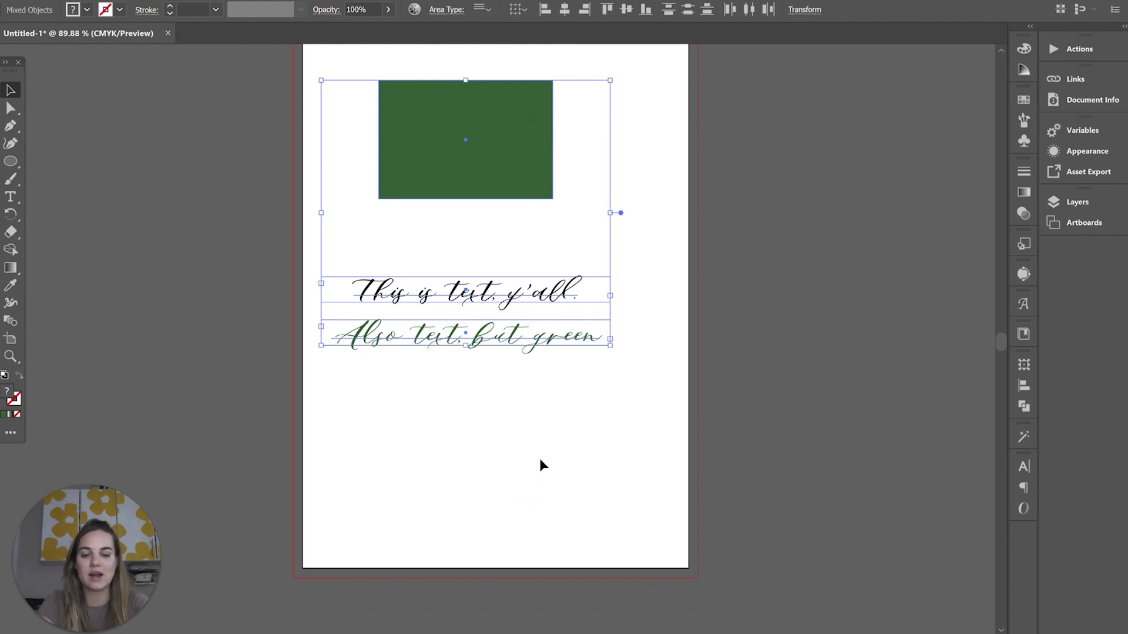
{"action": "key", "text": "ctrl+F3"}
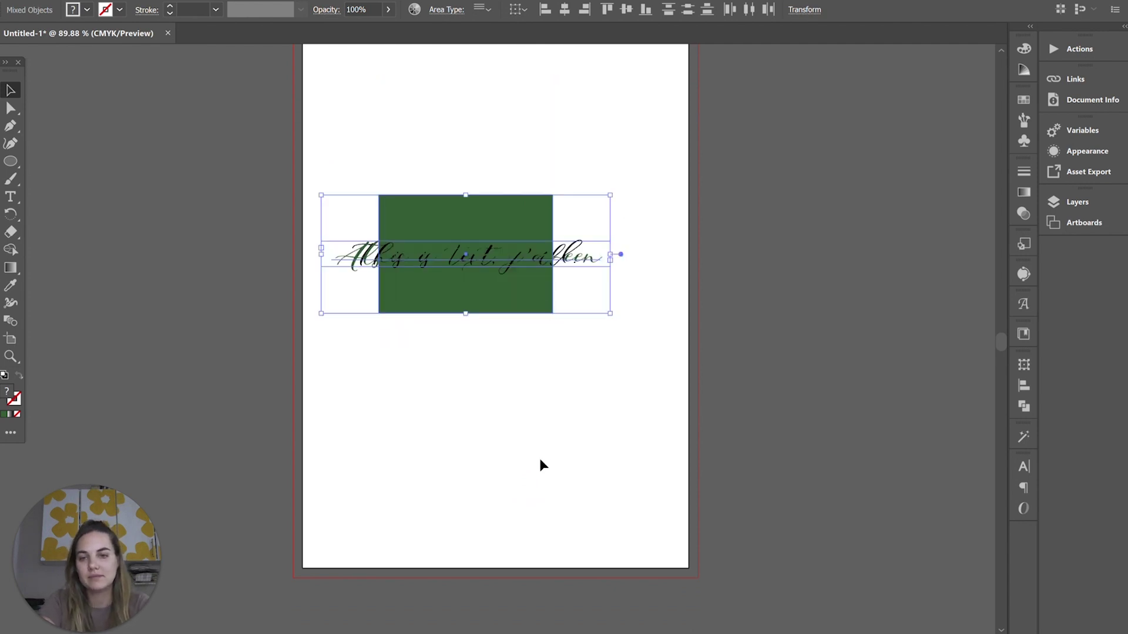
{"action": "key", "text": "ctrl+z"}
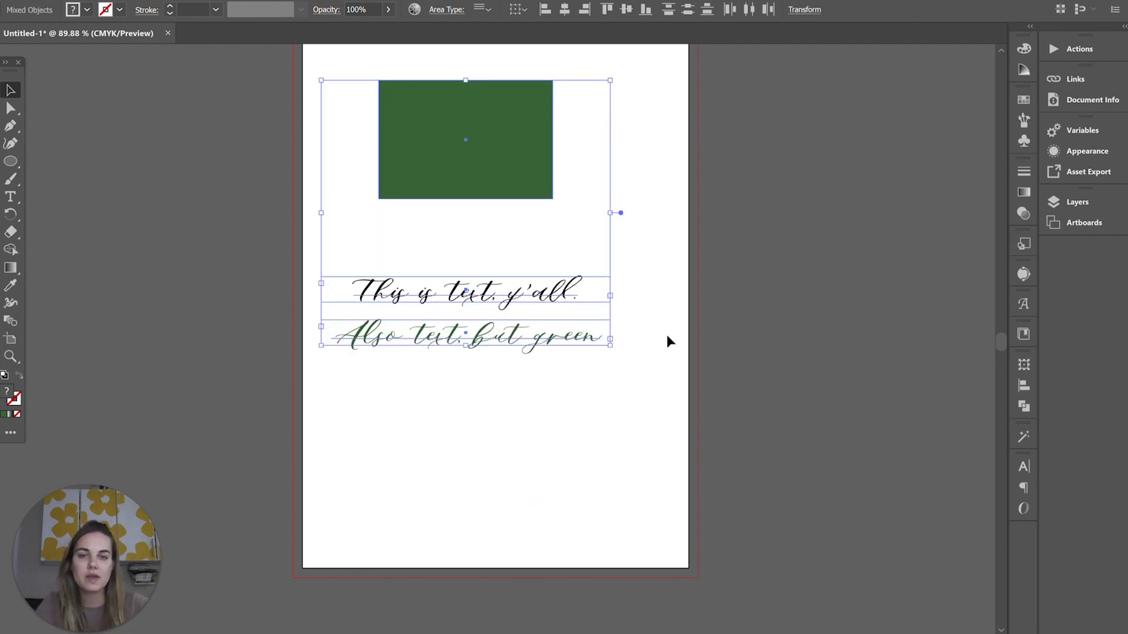
{"action": "left_click", "coordinate": [667, 336]}
Step: Check which alignment reference applies when only the green rectangle is selected
{"action": "scroll", "coordinate": [710, 267], "scroll_direction": "up", "scroll_amount": 2}
{"action": "left_click", "coordinate": [507, 224]}
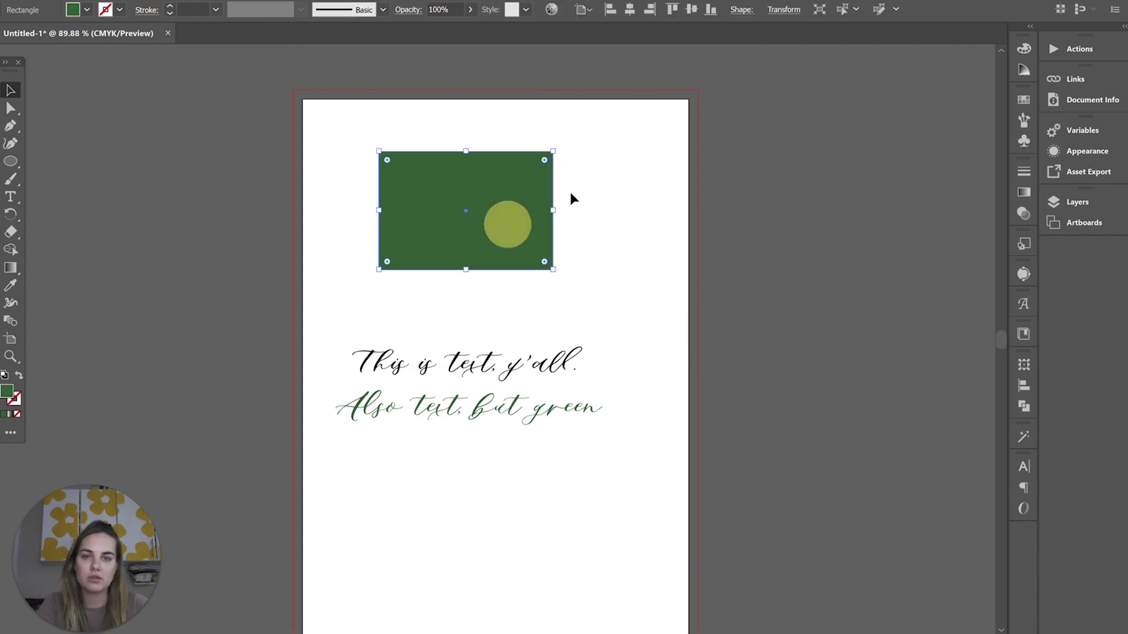
{"action": "left_click", "coordinate": [581, 10]}
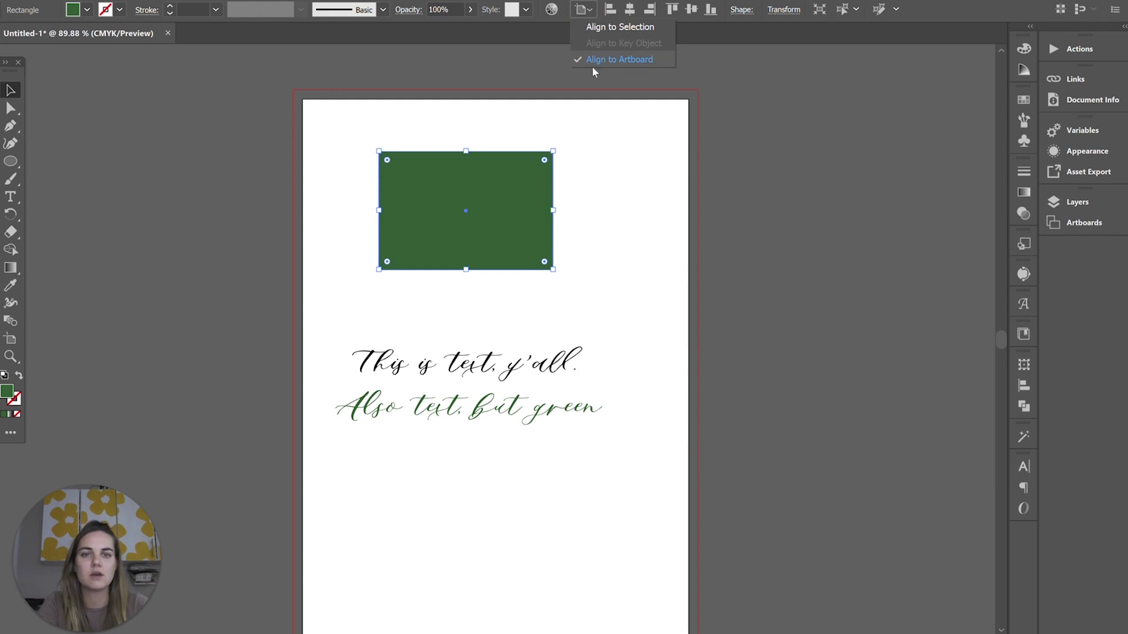
{"action": "left_click", "coordinate": [606, 370]}
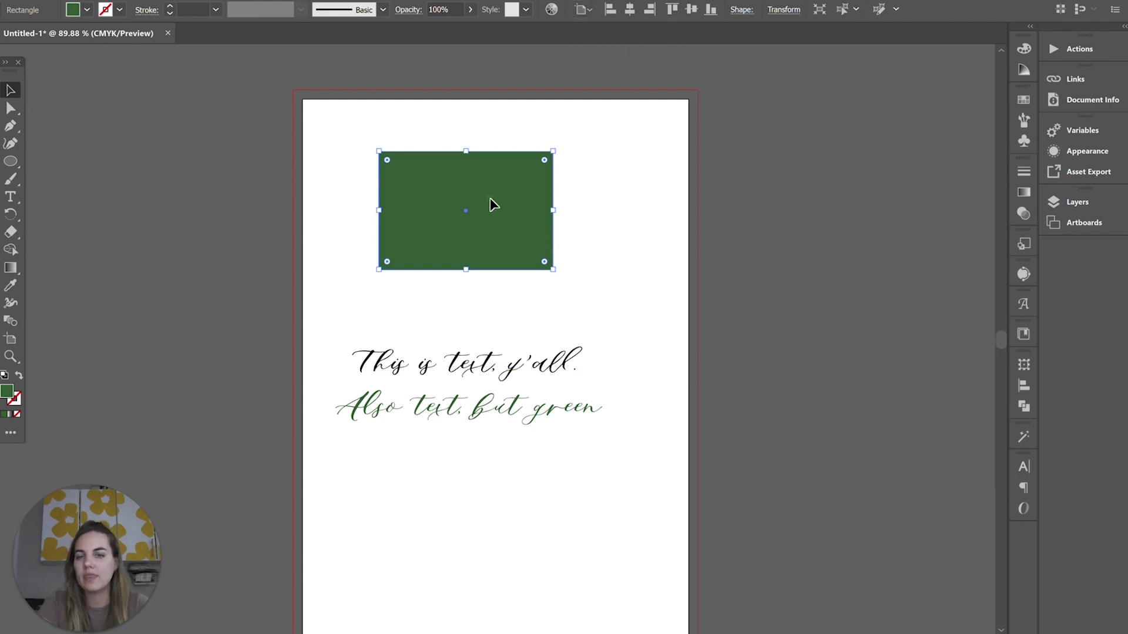
{"action": "left_click", "coordinate": [637, 229]}
Step: Try centering the green rectangle vertically and horizontally on the artboard, and undo both alignments
{"action": "left_click", "coordinate": [538, 229]}
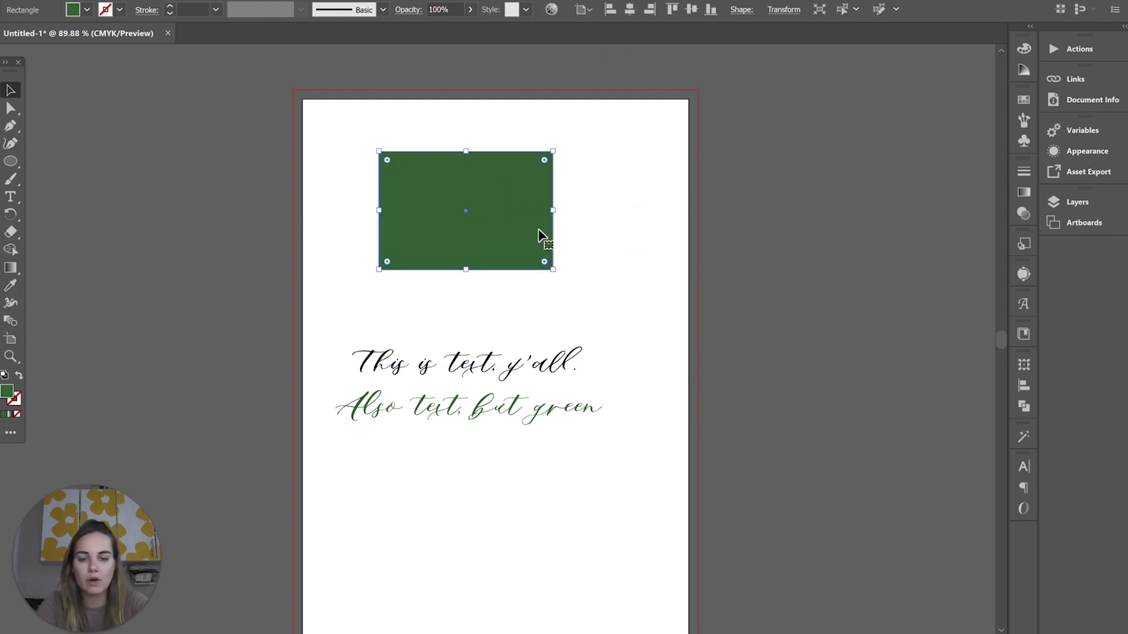
{"action": "key", "text": "ctrl+F2"}
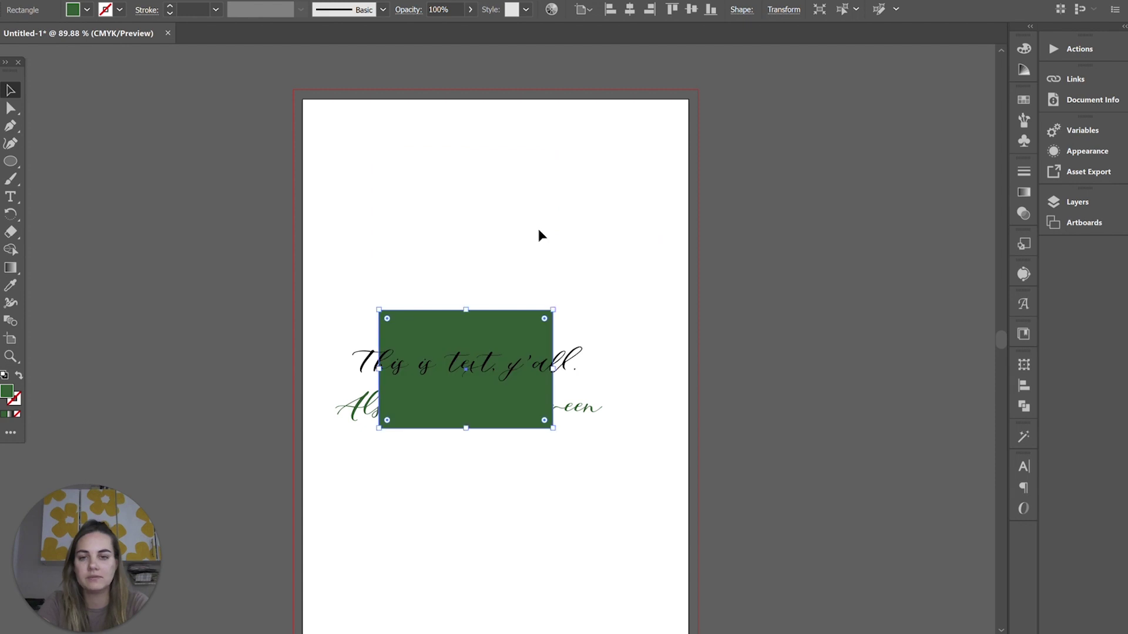
{"action": "key", "text": "ctrl+shift+z"}
{"action": "key", "text": "ctrl+z"}
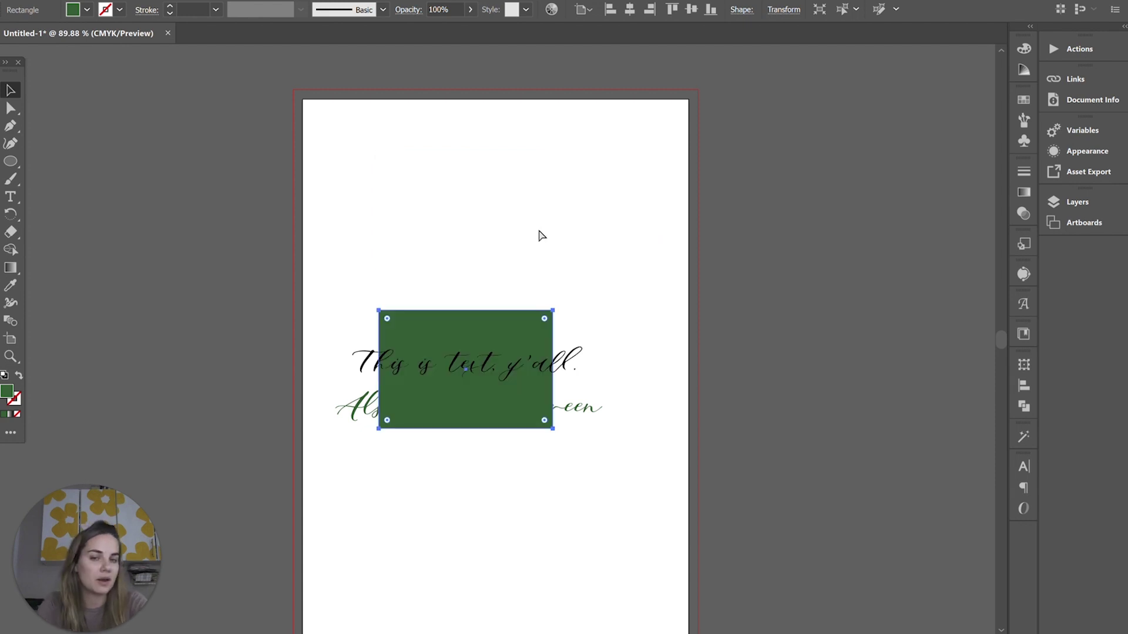
{"action": "key", "text": "ctrl+z"}
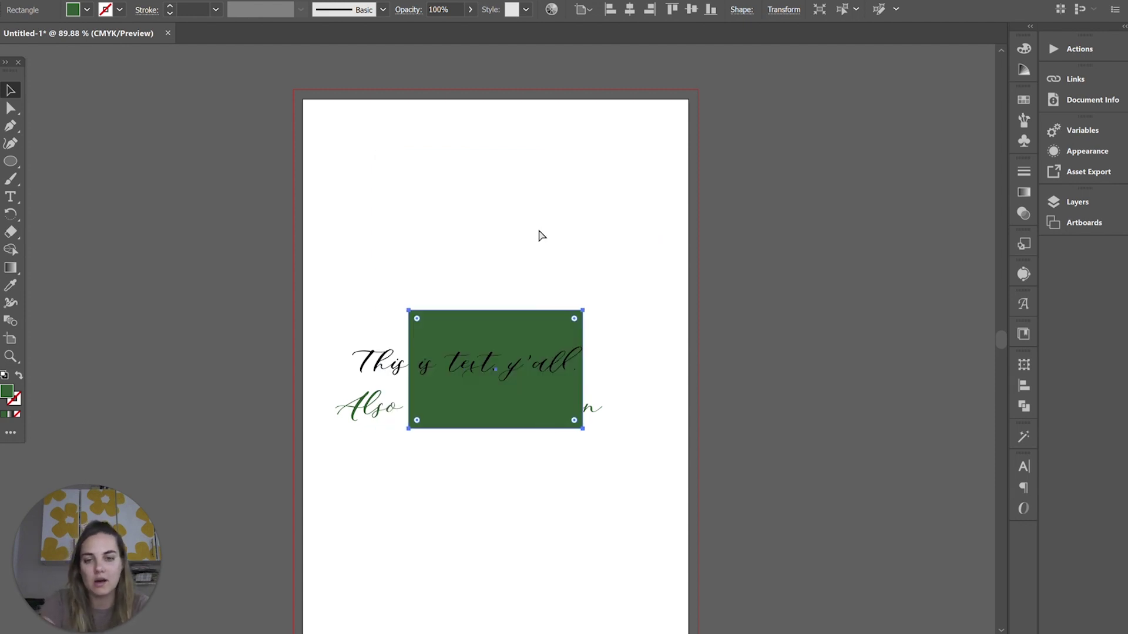
{"action": "key", "text": "ctrl+shift+z"}
{"action": "key", "text": "ctrl+shift+z"}
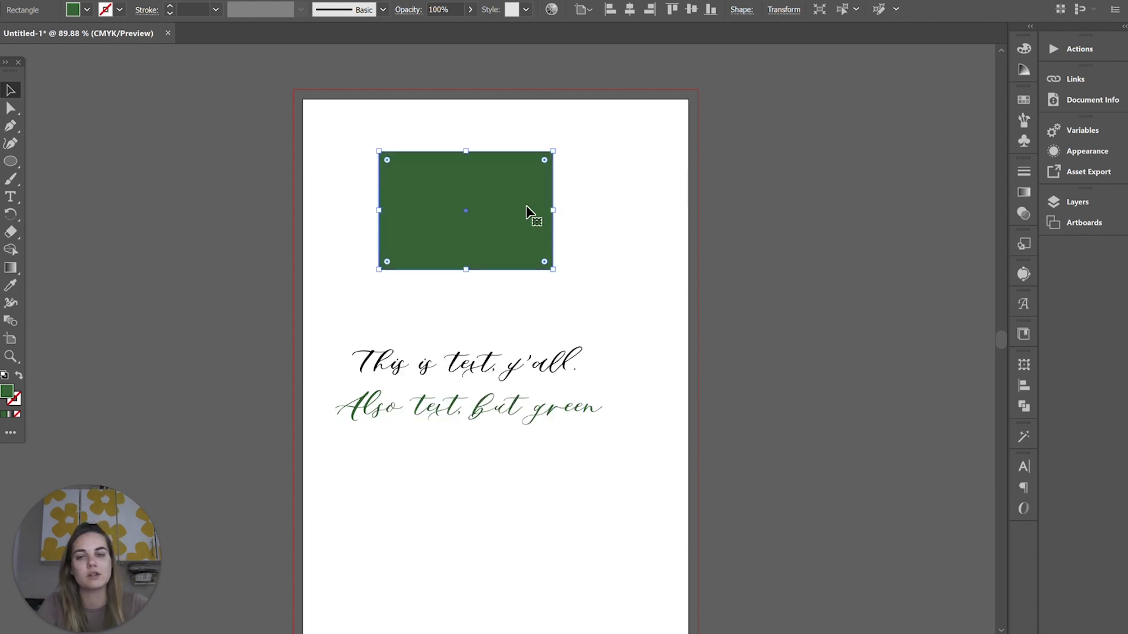
Step: Check the alignment reference for all three objects, try vertically centering them relative to the selection, and undo it
{"action": "left_click_drag", "start_coordinate": [327, 187], "coordinate": [646, 484]}
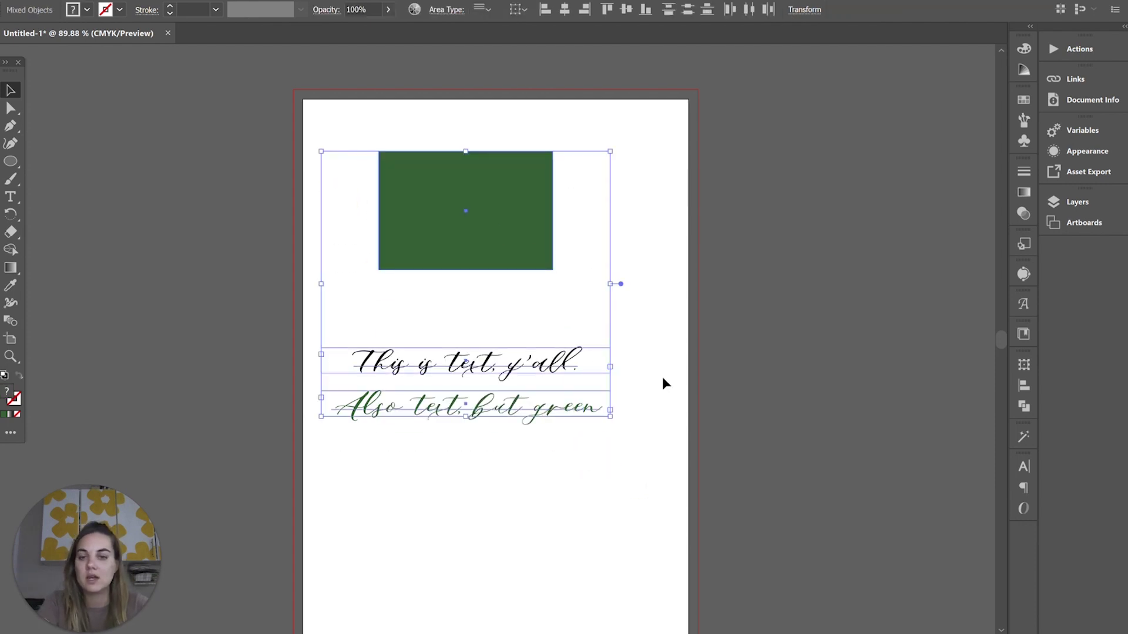
{"action": "left_click", "coordinate": [518, 9]}
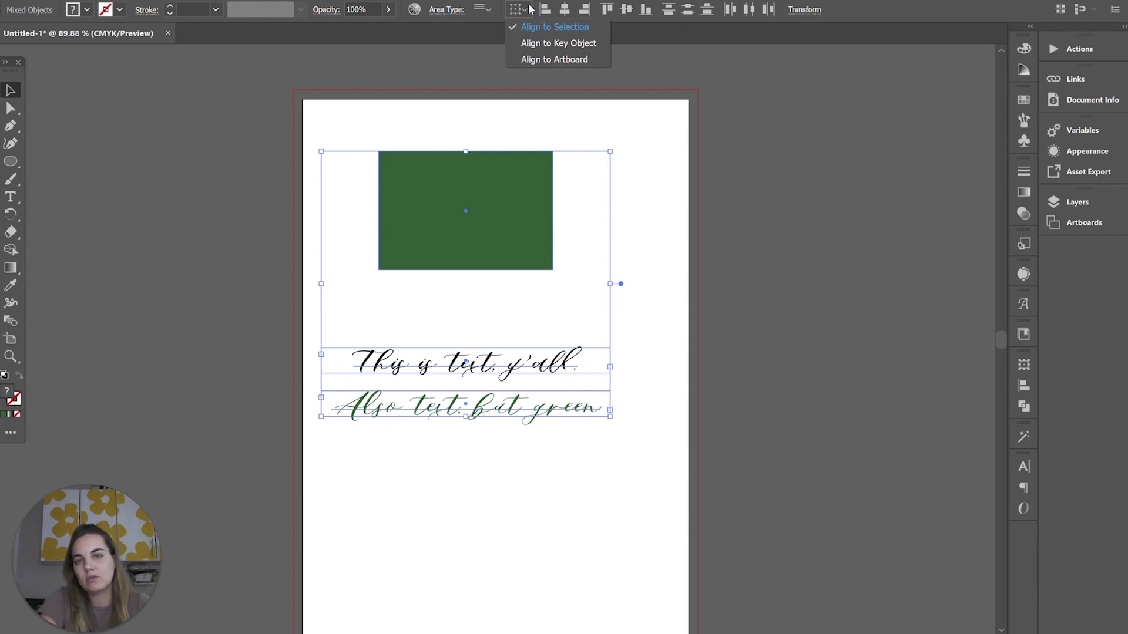
{"action": "left_click", "coordinate": [728, 254]}
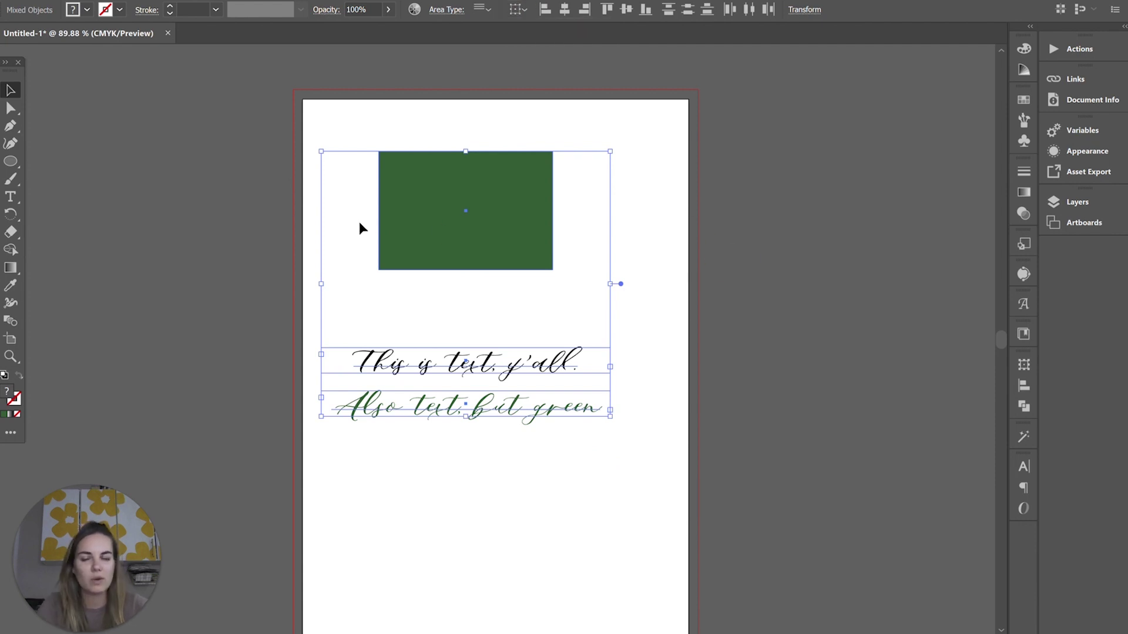
{"action": "key", "text": "ctrl"}
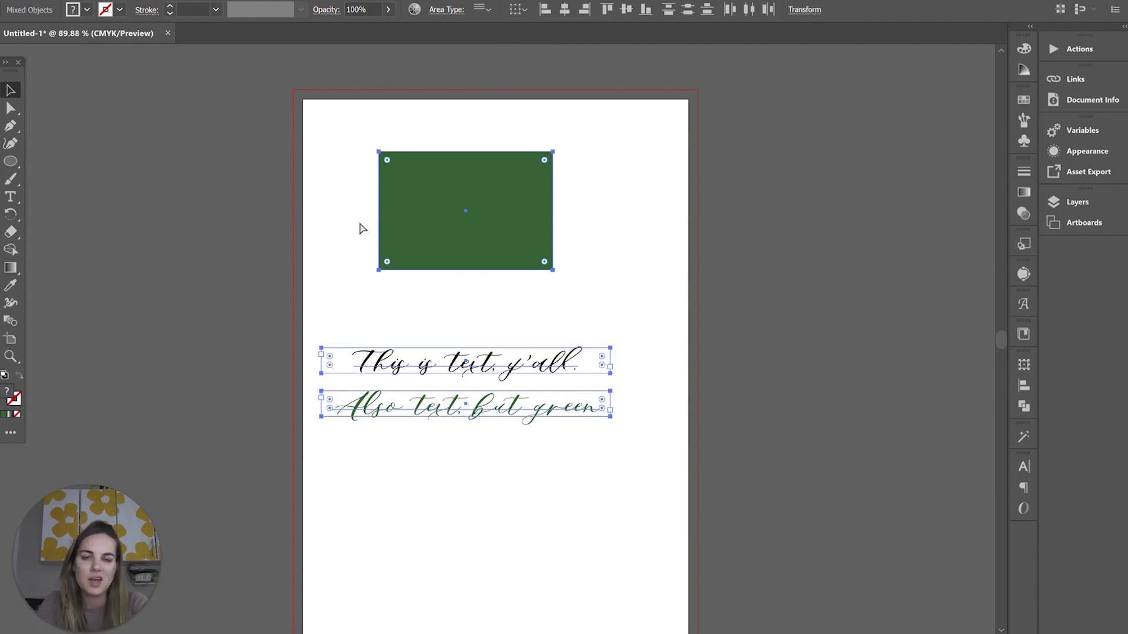
{"action": "key", "text": "ctrl+F3"}
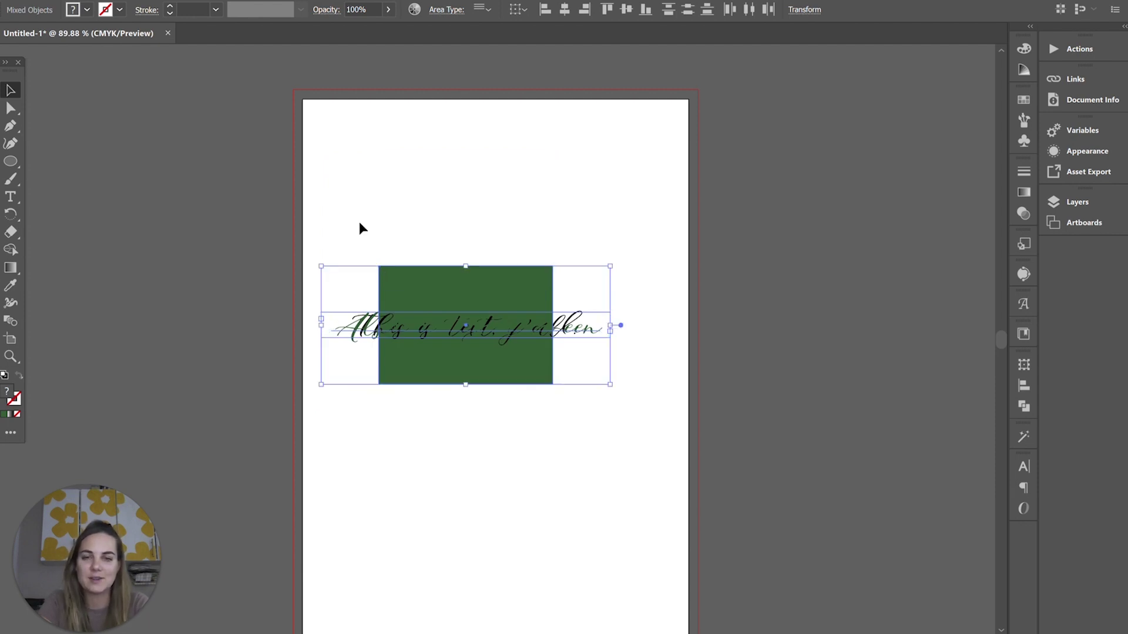
{"action": "key", "text": "ctrl+z"}
{"action": "key", "text": "ctrl+shift+b"}
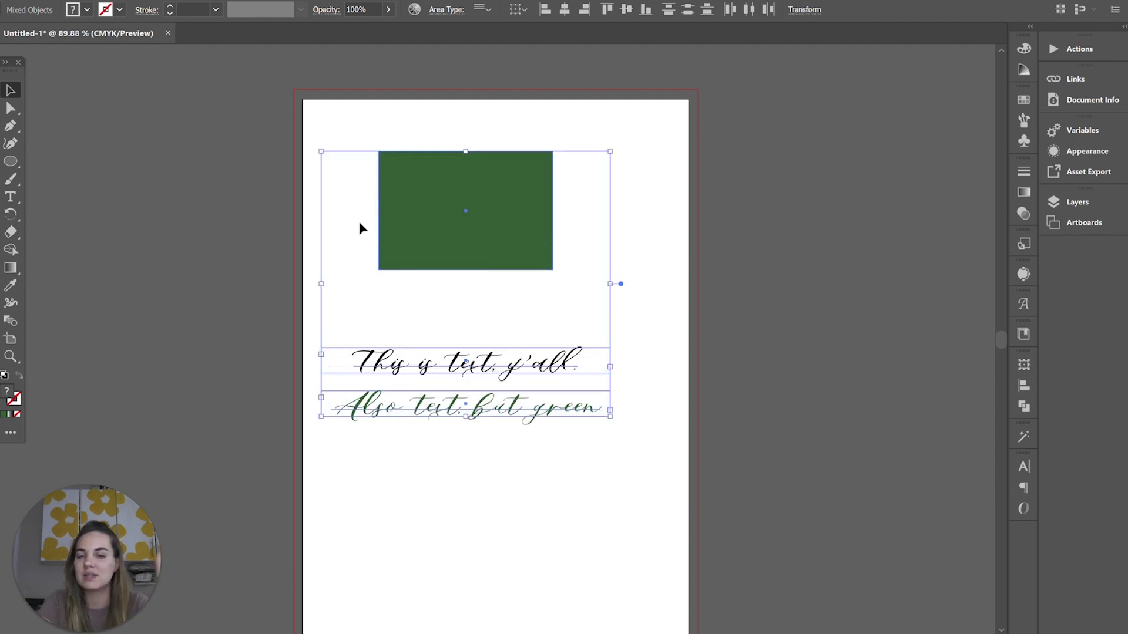
{"action": "left_click", "coordinate": [781, 238]}
{"action": "scroll", "coordinate": [686, 383], "scroll_direction": "down", "scroll_amount": 3}
{"action": "scroll", "coordinate": [685, 383], "scroll_direction": "up", "scroll_amount": 3}
{"action": "left_click", "coordinate": [686, 383]}
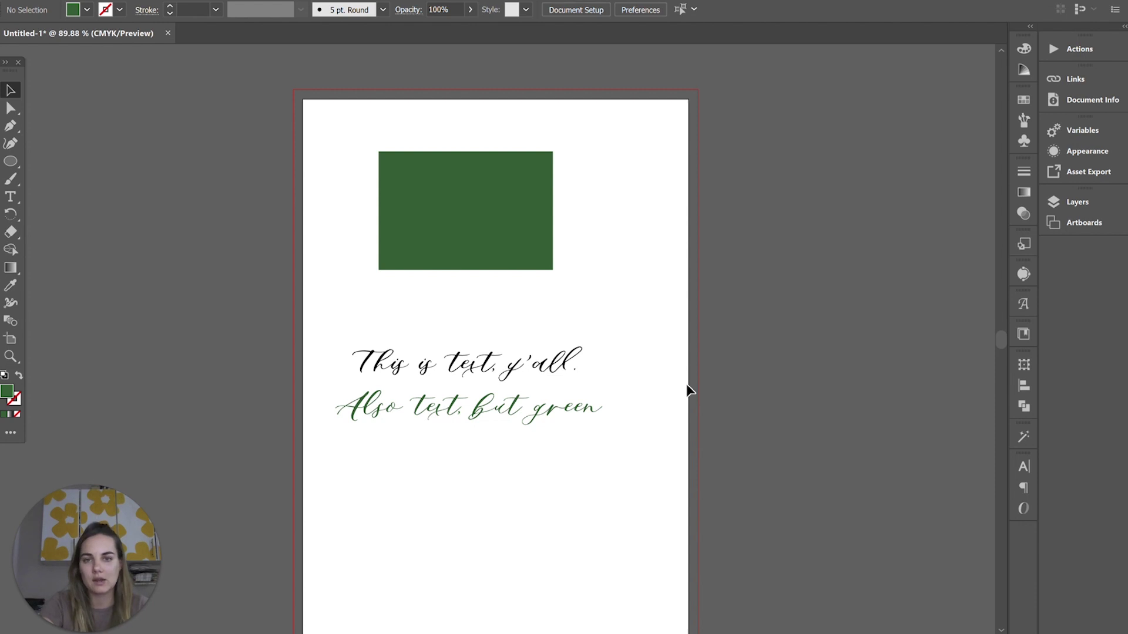
Step: Try the alternate glyphs for the capital T in "This is text, y'all."
{"action": "scroll", "coordinate": [712, 378], "scroll_direction": "down", "scroll_amount": 1}
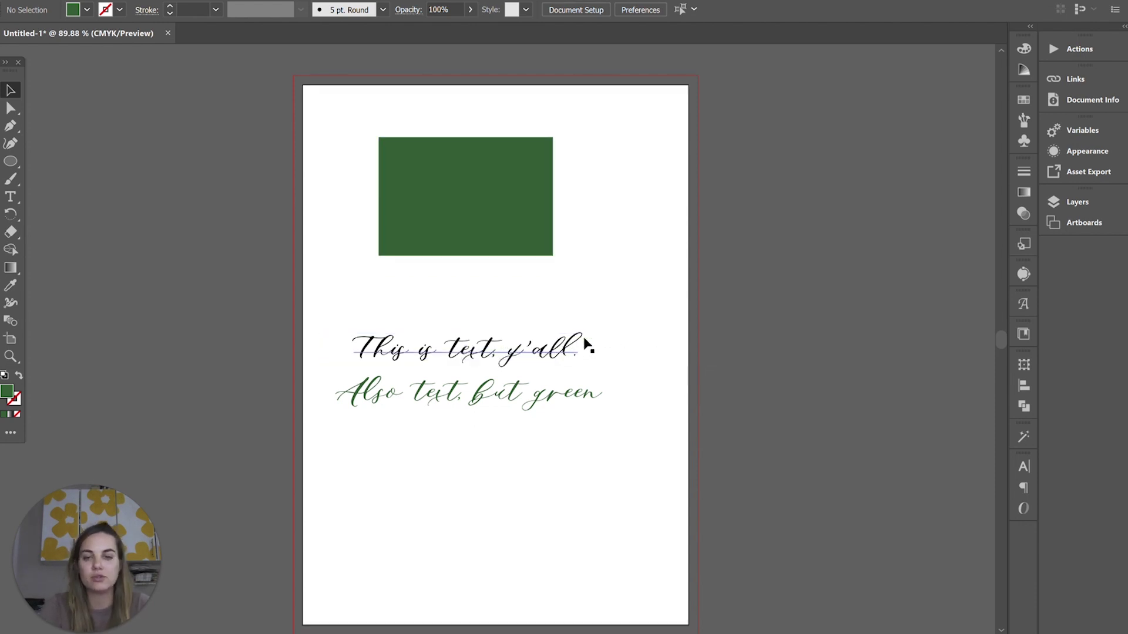
{"action": "double_click", "coordinate": [565, 343]}
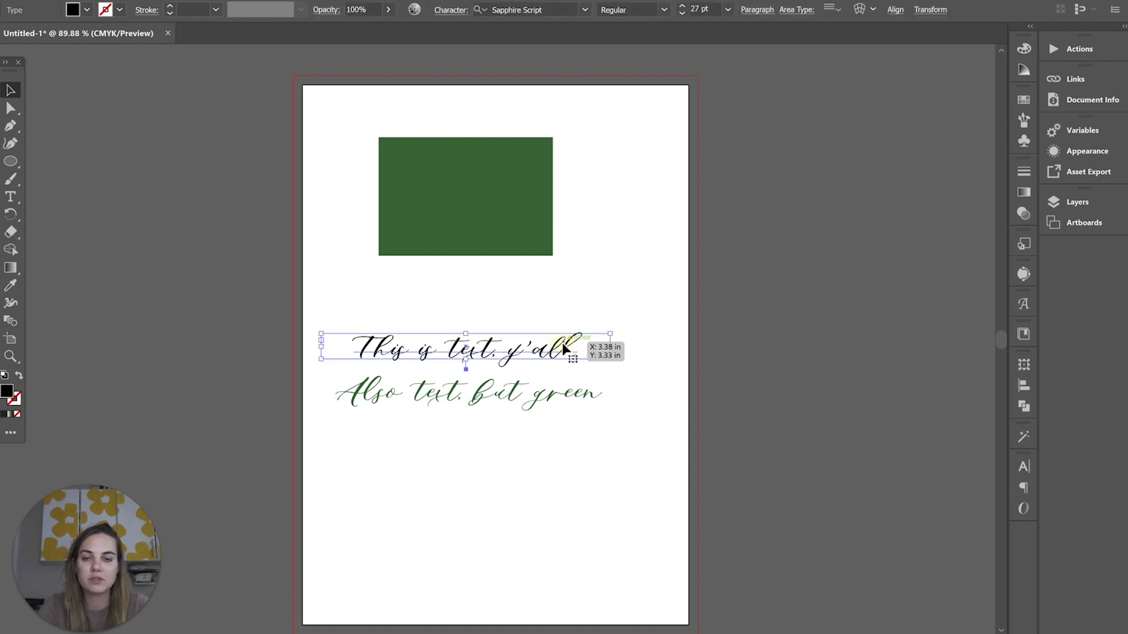
{"action": "left_click_drag", "start_coordinate": [375, 347], "coordinate": [335, 345]}
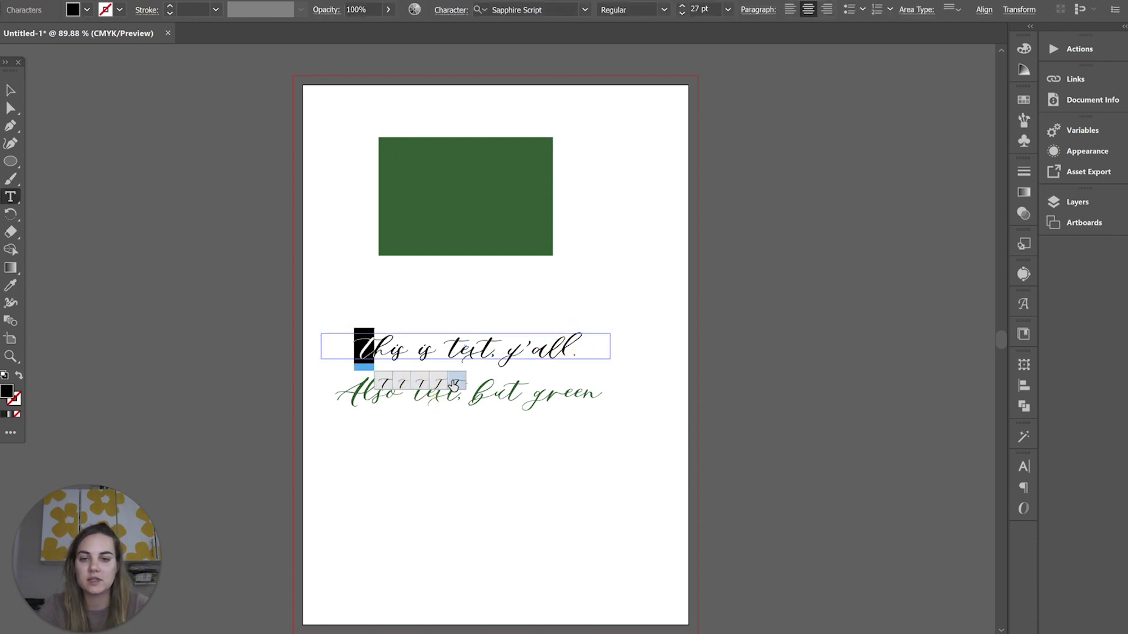
{"action": "left_click", "coordinate": [446, 384]}
{"action": "left_click", "coordinate": [457, 382]}
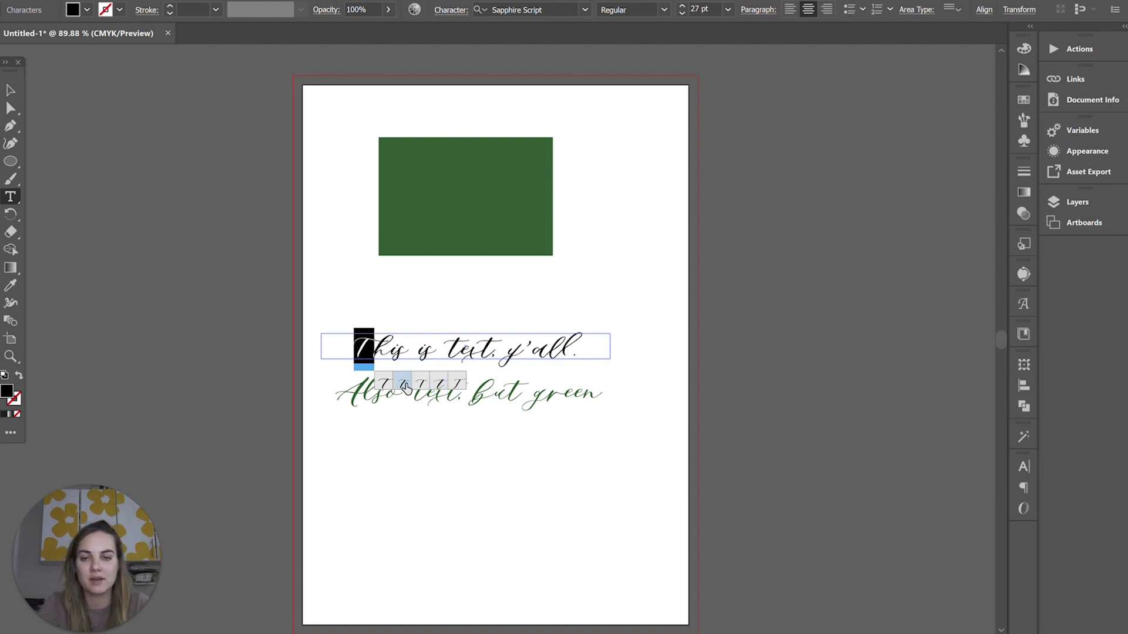
{"action": "left_click", "coordinate": [386, 386]}
{"action": "left_click", "coordinate": [409, 348]}
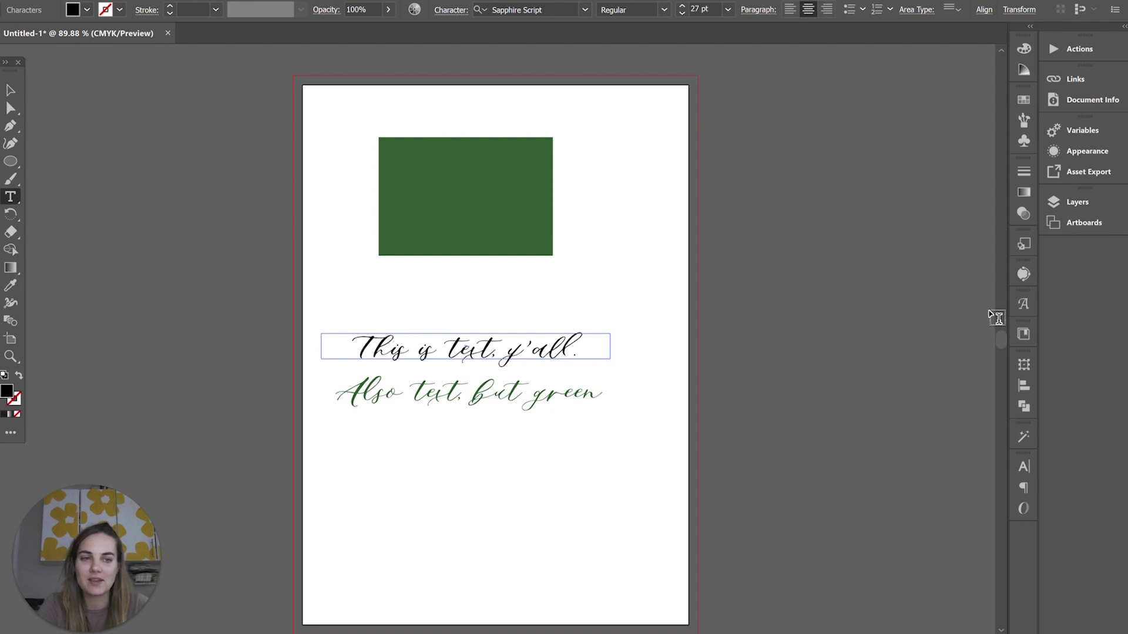
Step: Examine the full glyph set of the Sapphire Script font
{"action": "left_click", "coordinate": [1023, 305]}
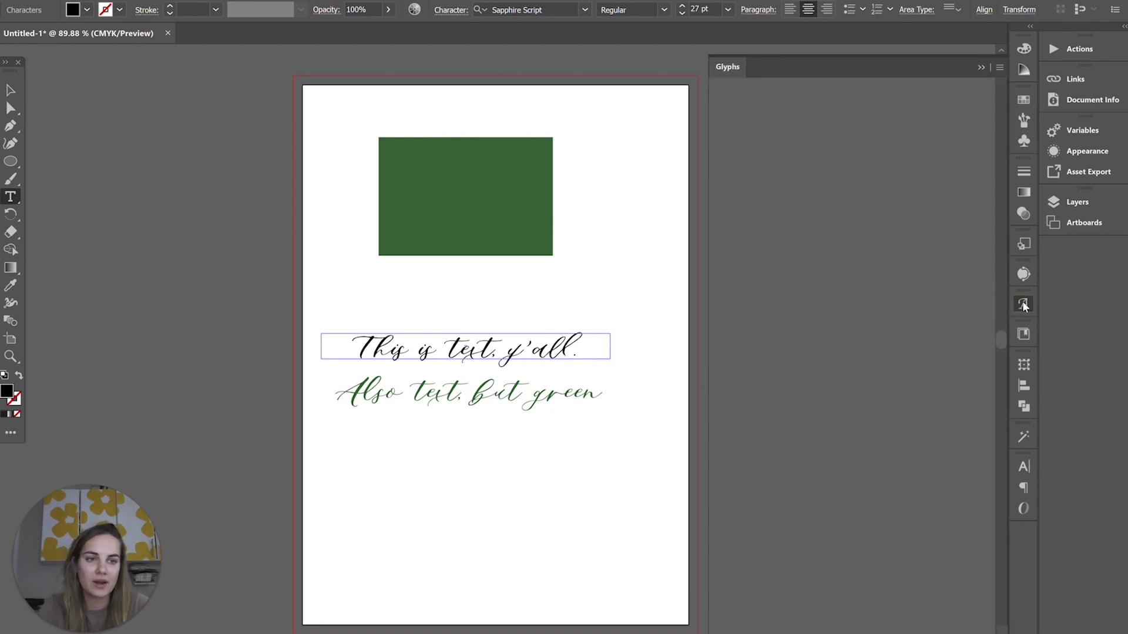
{"action": "left_click", "coordinate": [981, 68]}
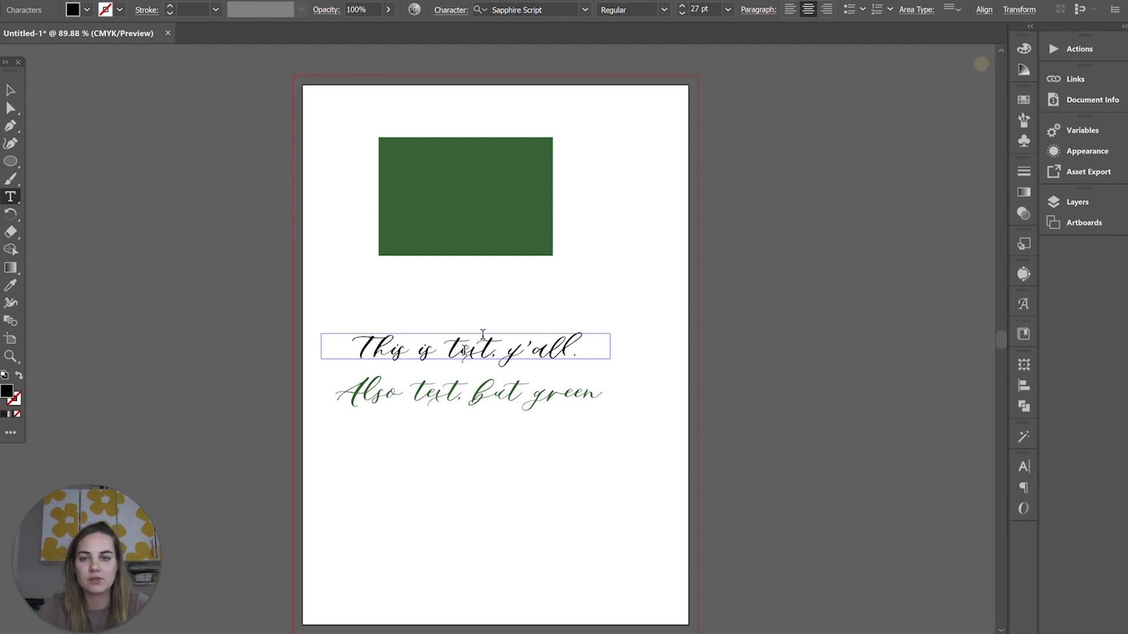
{"action": "key", "text": "Escape"}
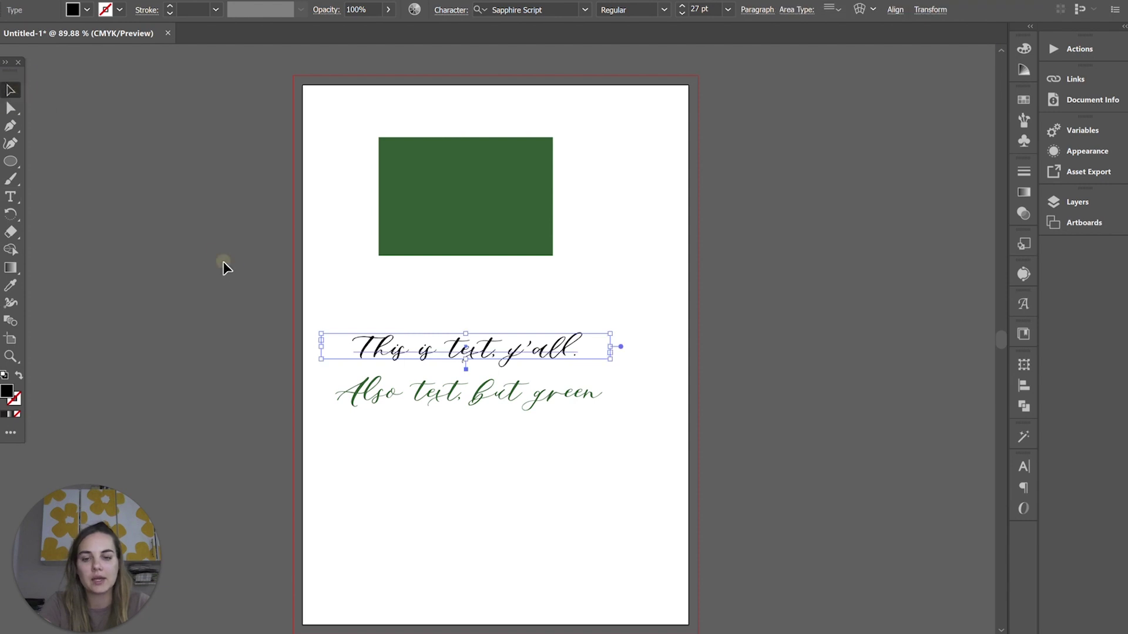
{"action": "left_click", "coordinate": [223, 262]}
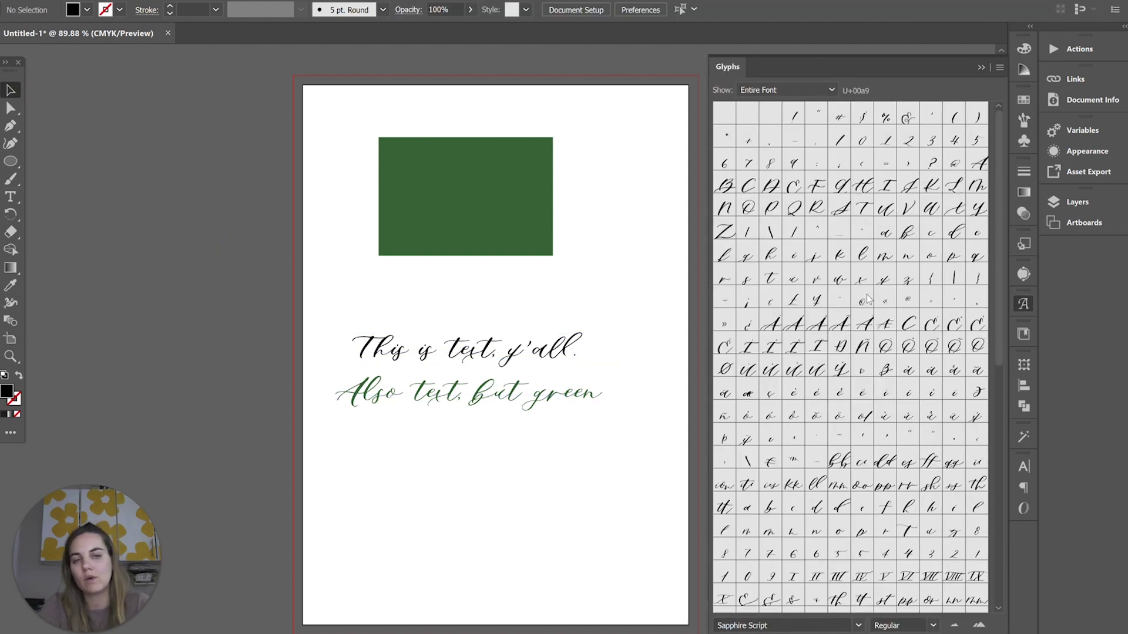
{"action": "scroll", "coordinate": [855, 299], "scroll_direction": "down", "scroll_amount": 3}
{"action": "scroll", "coordinate": [855, 300], "scroll_direction": "up", "scroll_amount": 3}
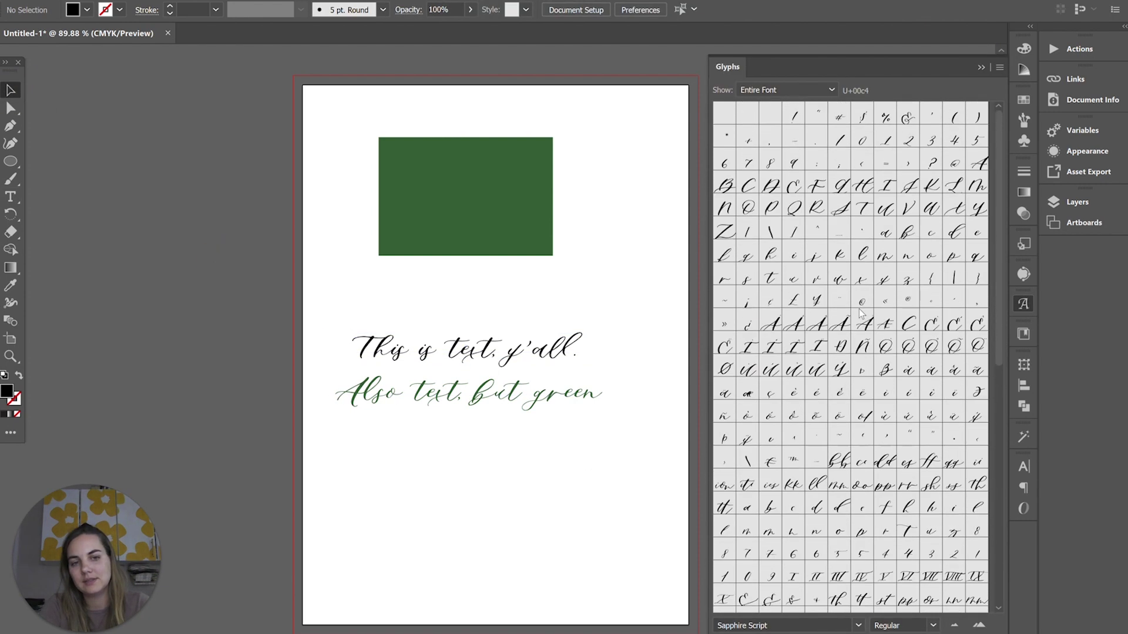
{"action": "left_click", "coordinate": [981, 67]}
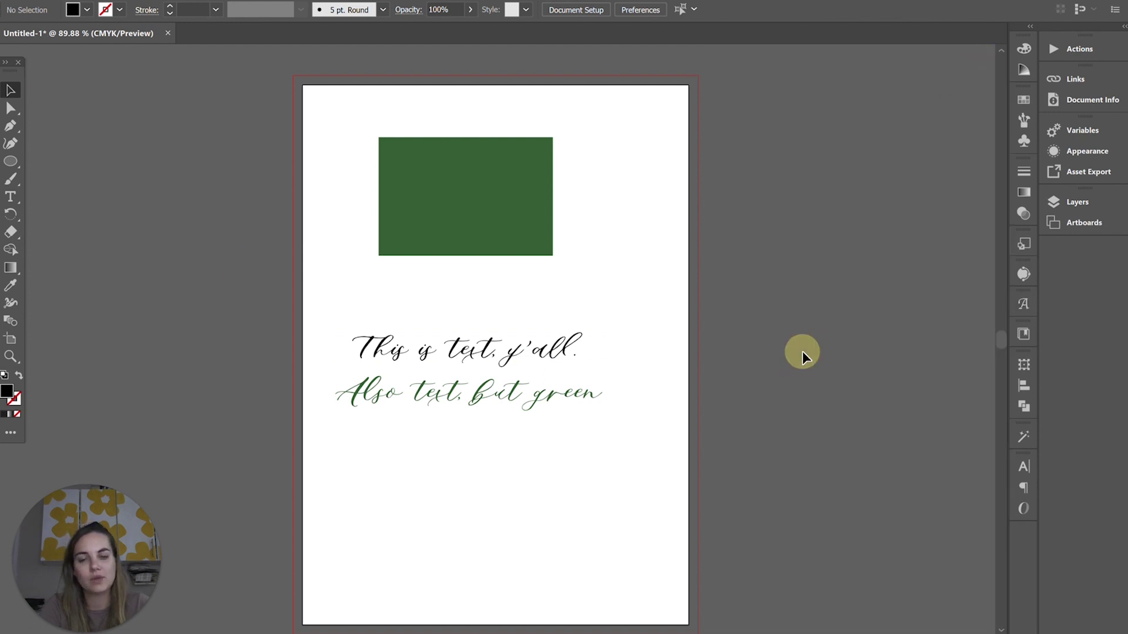
Step: Move the text "This is text, y'all." up to just below the green rectangle and deselect it
{"action": "left_click_drag", "start_coordinate": [456, 345], "coordinate": [486, 305]}
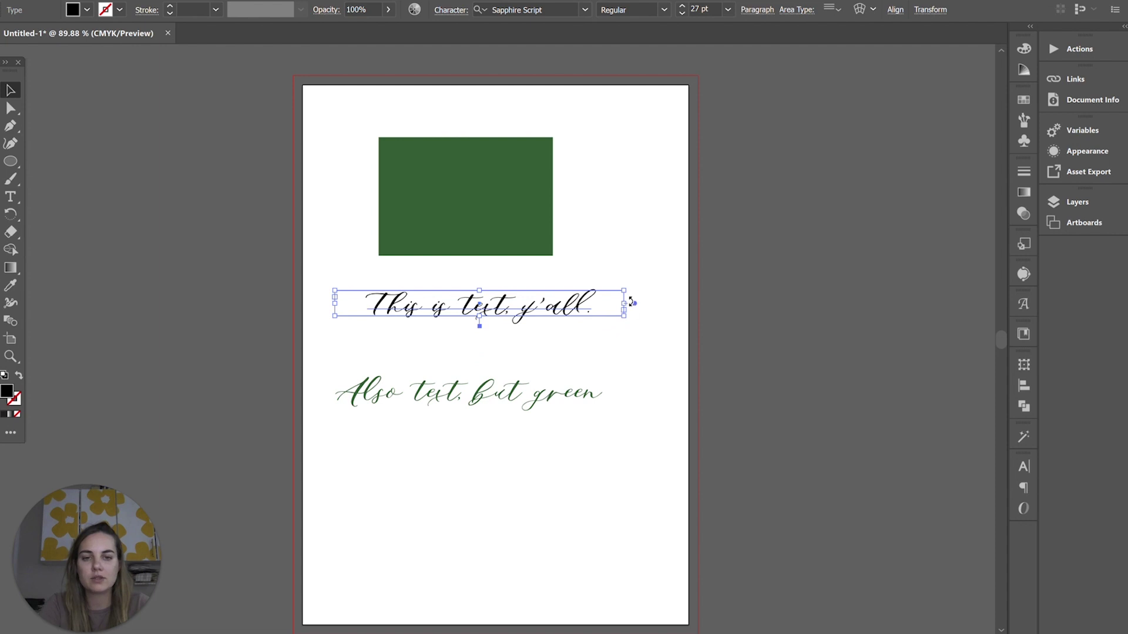
{"action": "left_click", "coordinate": [348, 356]}
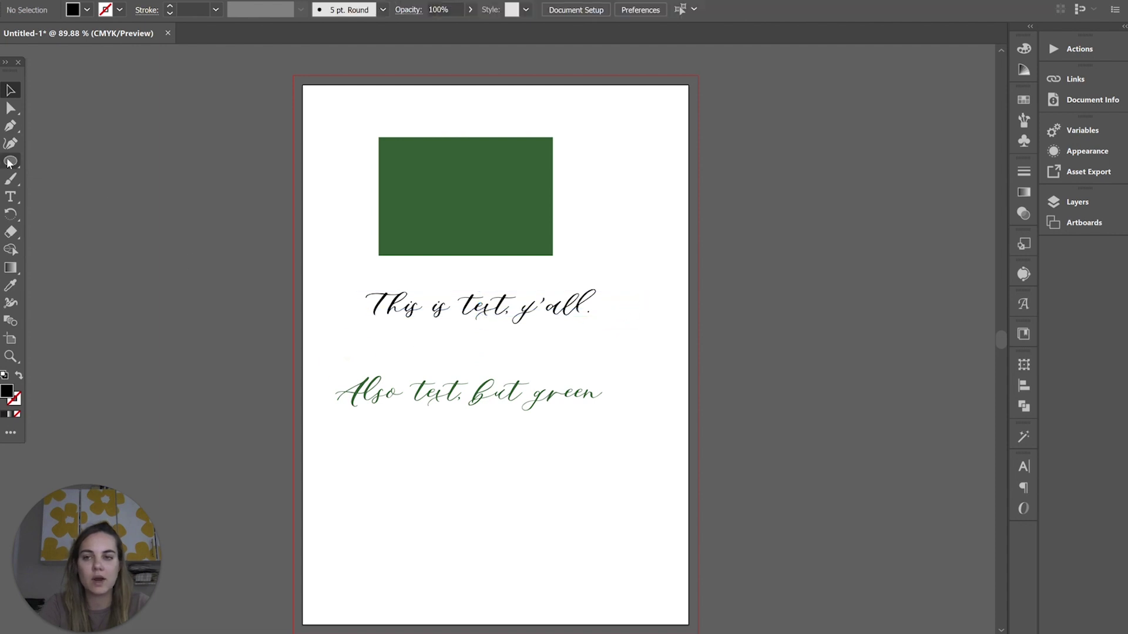
Step: Draw a placeholder area-text box overlapping the artboard's left edge and convert it to point type
{"action": "left_click", "coordinate": [11, 197]}
{"action": "left_click_drag", "start_coordinate": [148, 151], "coordinate": [343, 375]}
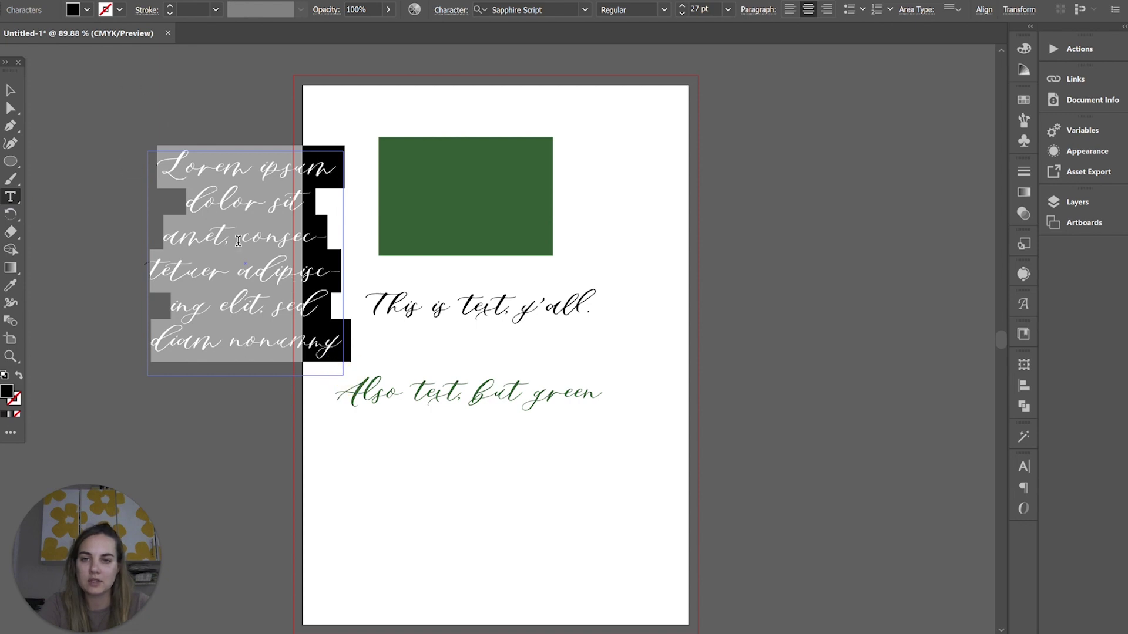
{"action": "left_click", "coordinate": [10, 90]}
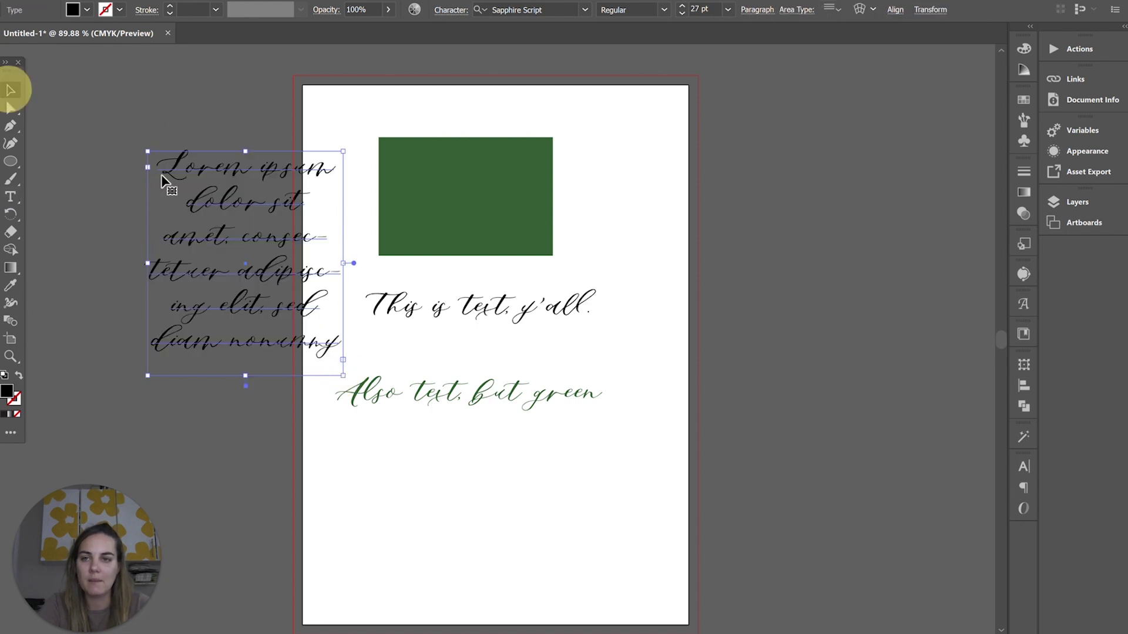
{"action": "left_click", "coordinate": [352, 262]}
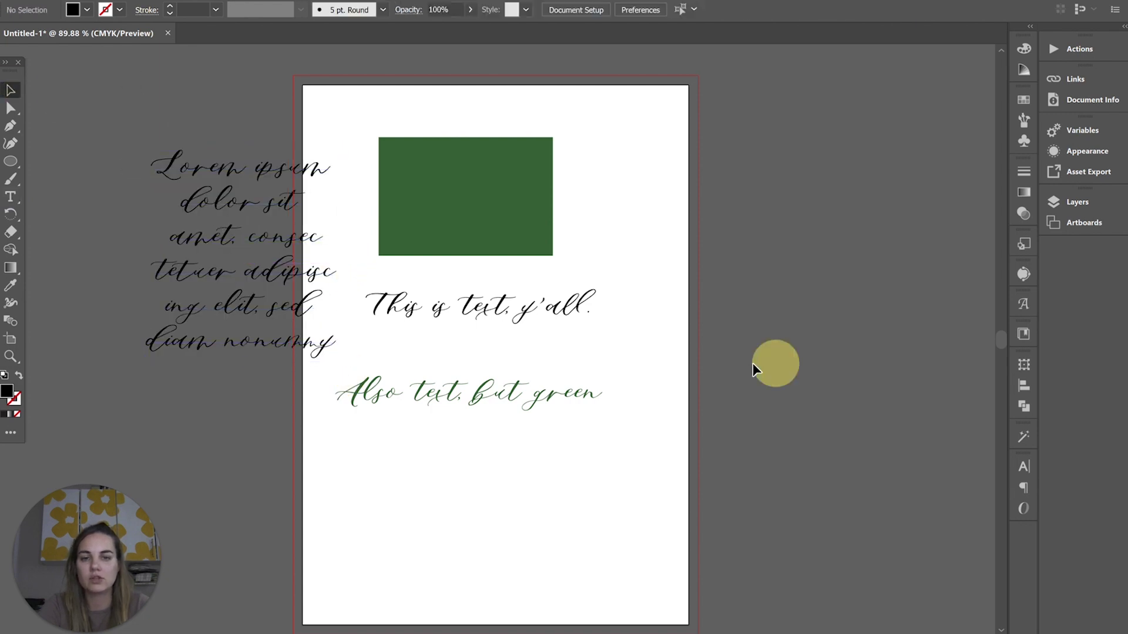
Step: Shift "This is text, y'all." slightly to the right and convert it back and forth between area type and point type
{"action": "left_click_drag", "start_coordinate": [523, 310], "coordinate": [562, 319]}
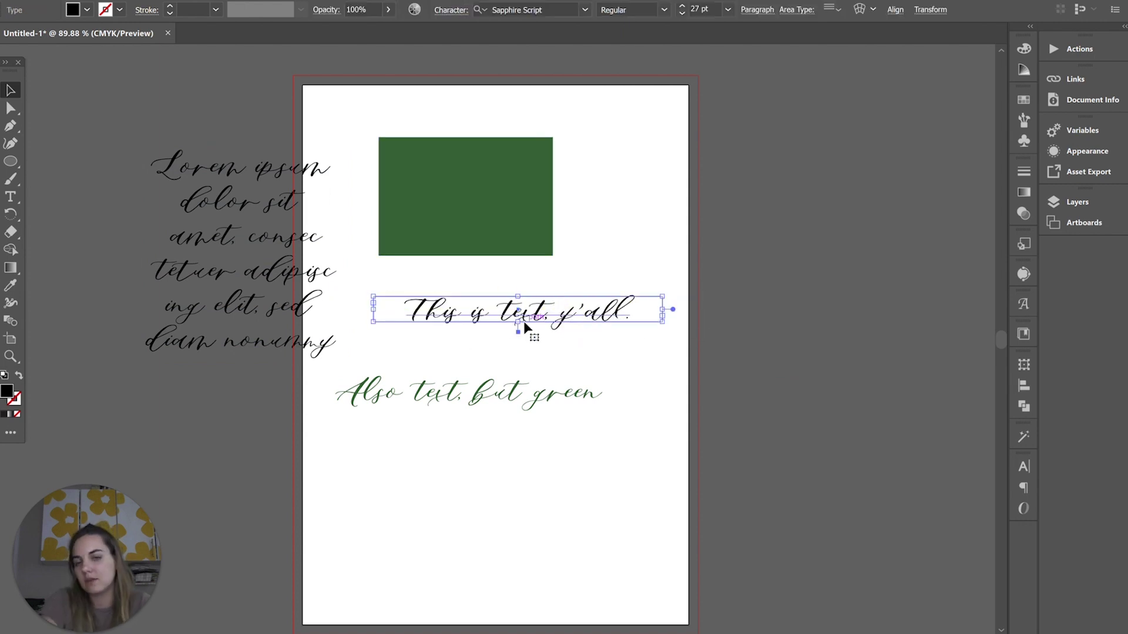
{"action": "left_click", "coordinate": [273, 274]}
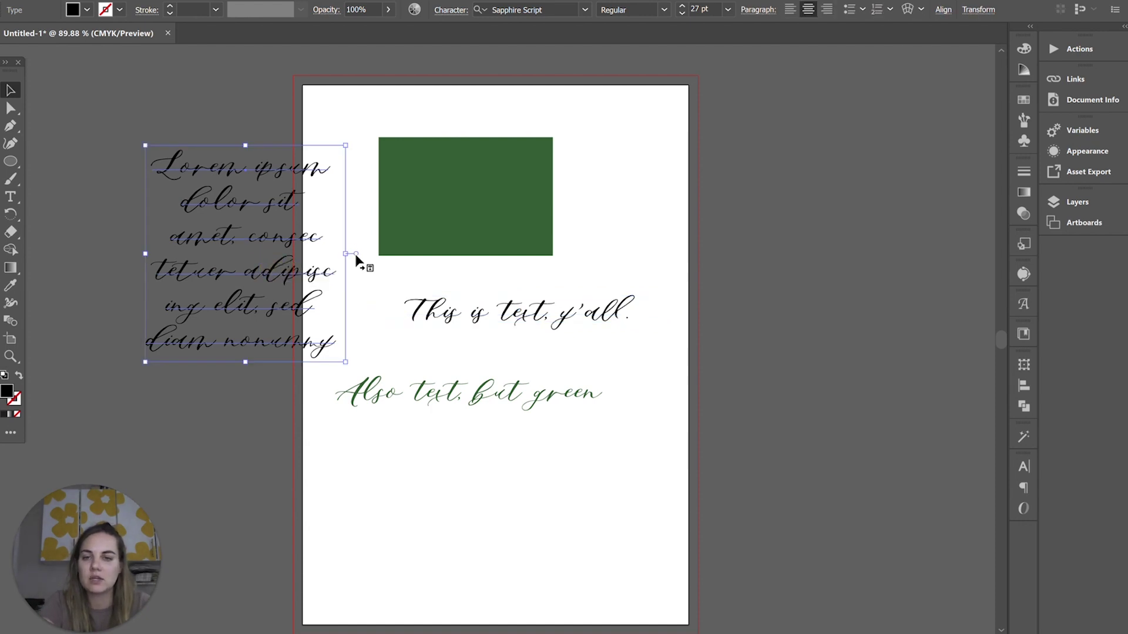
{"action": "left_click", "coordinate": [587, 313]}
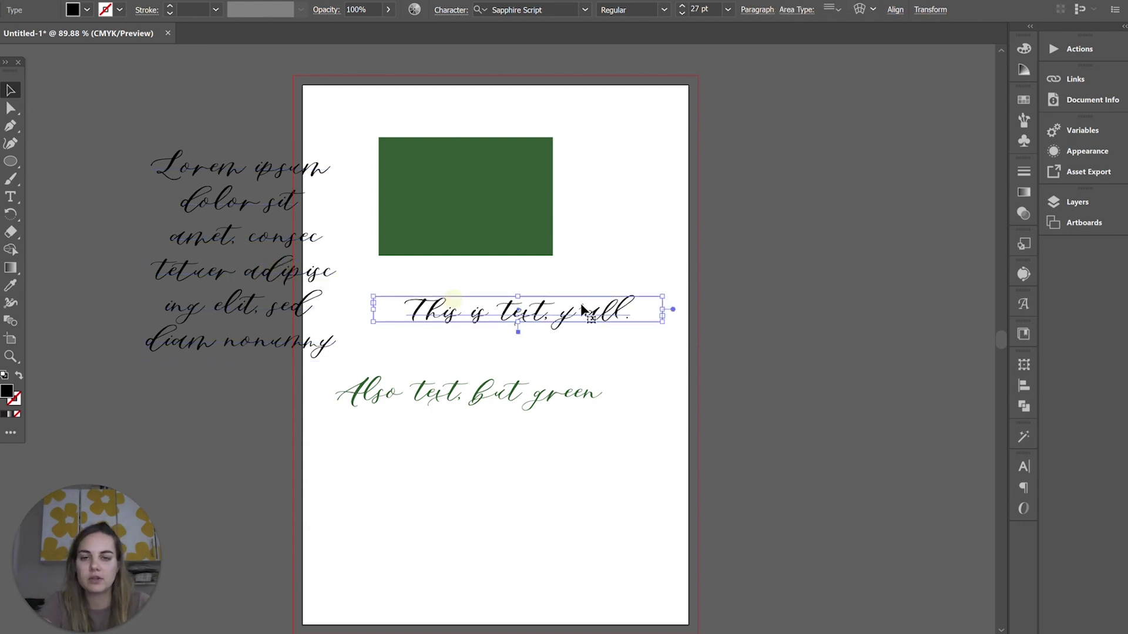
{"action": "double_click", "coordinate": [673, 309]}
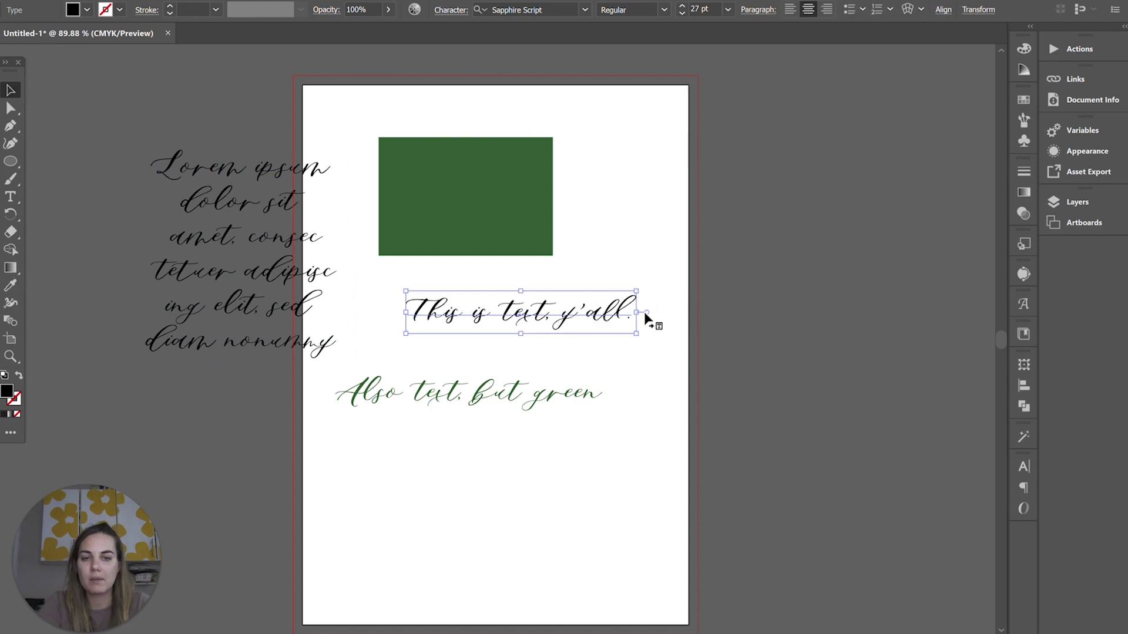
{"action": "double_click", "coordinate": [646, 313]}
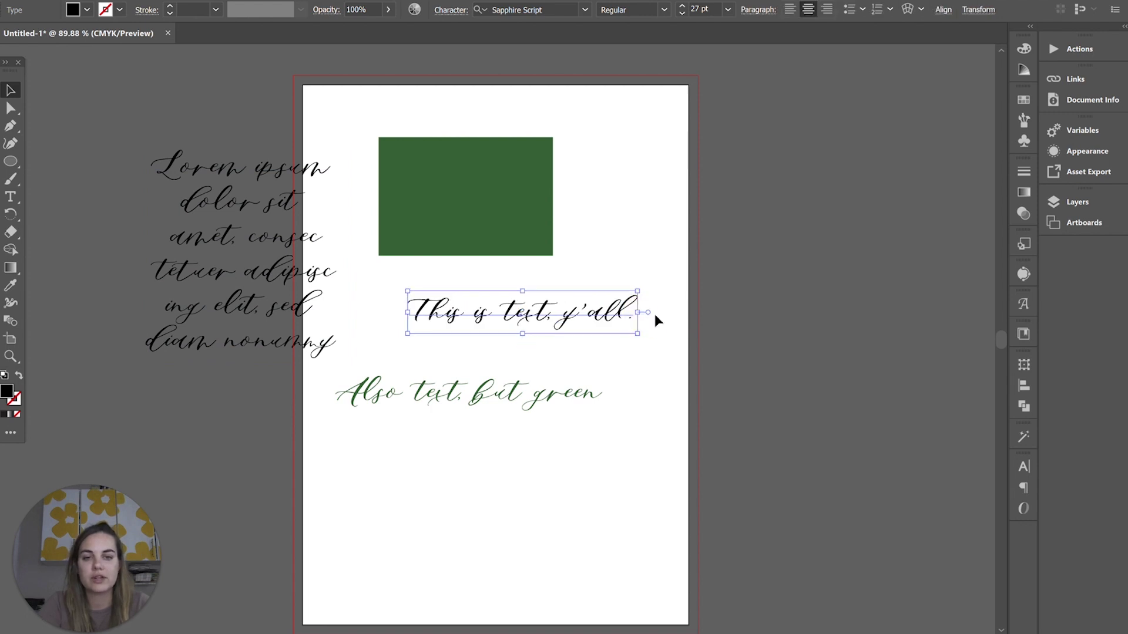
{"action": "double_click", "coordinate": [646, 310]}
{"action": "left_click", "coordinate": [670, 311]}
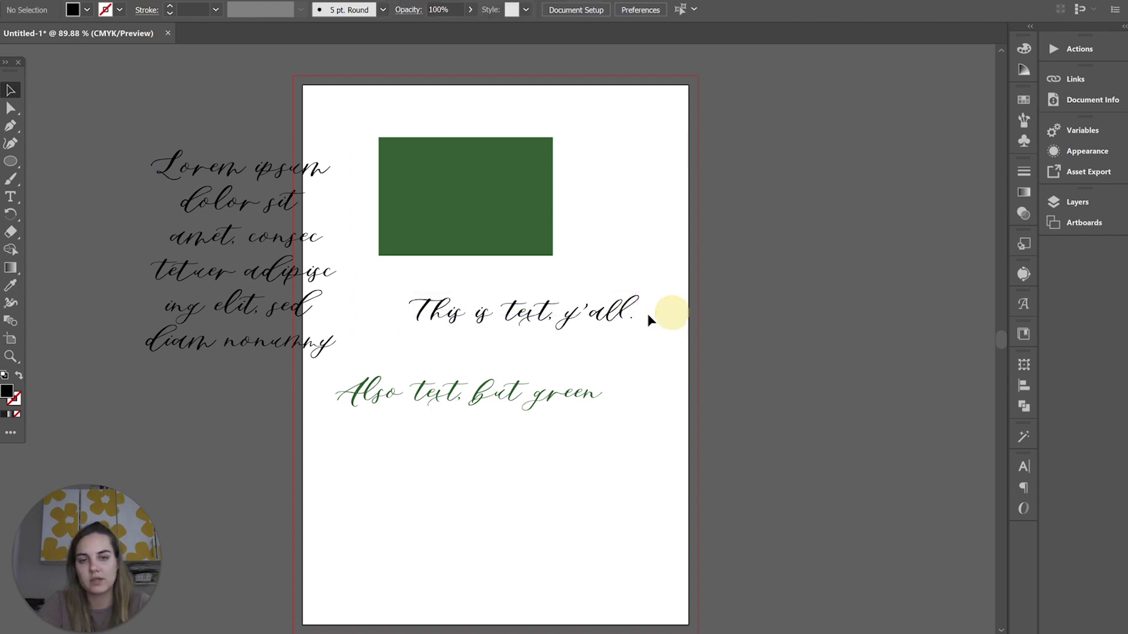
{"action": "left_click", "coordinate": [618, 304]}
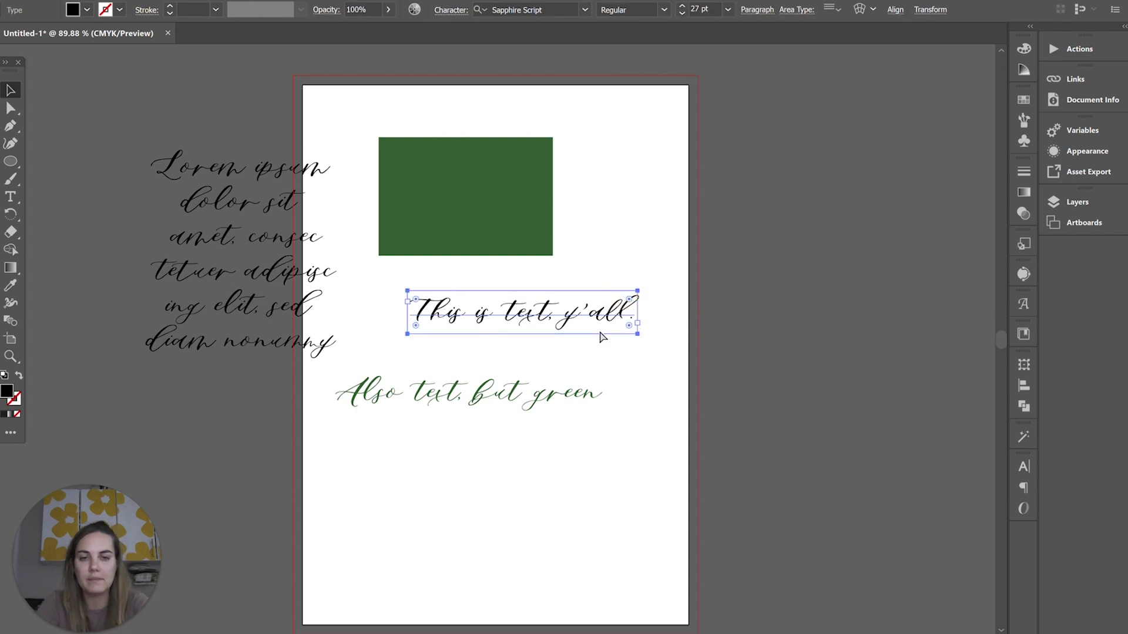
Step: Undo and redo the recent type conversions of "This is text, y'all." and clear the selection
{"action": "key", "text": "ctrl+z"}
{"action": "key", "text": "ctrl+z"}
{"action": "key", "text": "ctrl+z"}
{"action": "key", "text": "ctrl+z"}
{"action": "key", "text": "ctrl+z"}
{"action": "key", "text": "ctrl+z"}
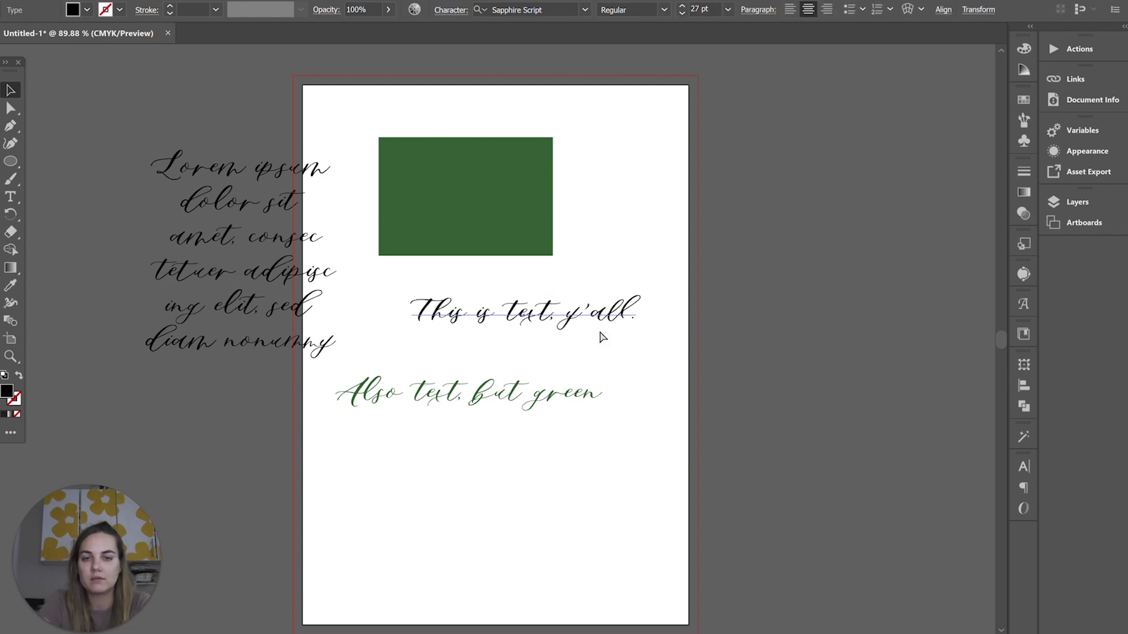
{"action": "key", "text": "ctrl+shift+z"}
{"action": "key", "text": "ctrl+z"}
{"action": "key", "text": "ctrl+shift+z"}
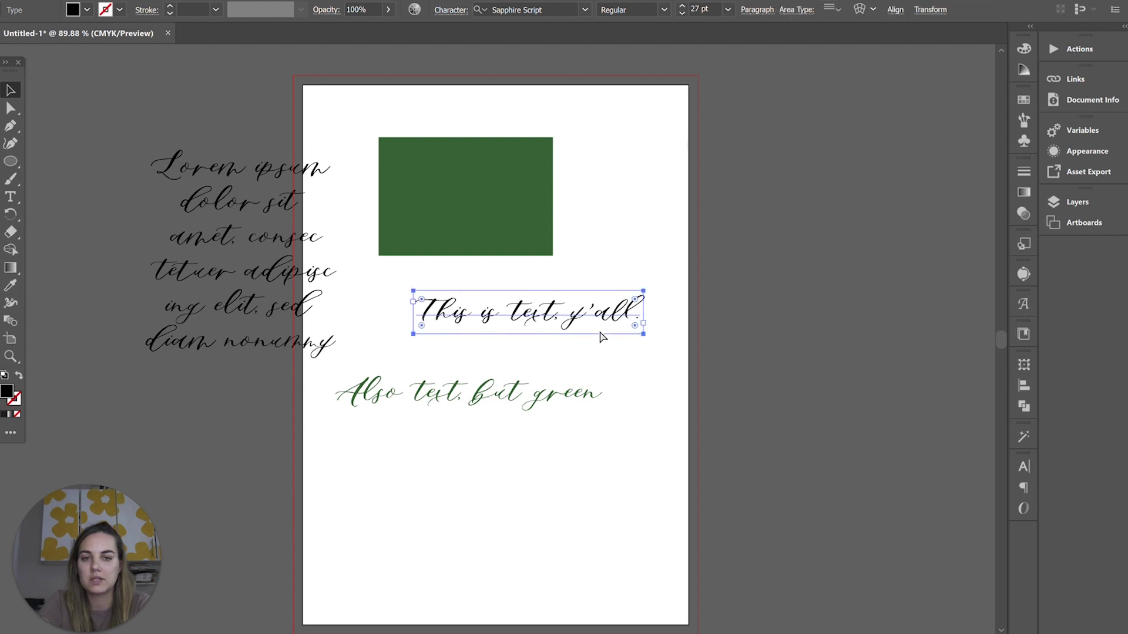
{"action": "key", "text": "ctrl+z"}
{"action": "key", "text": "ctrl+z"}
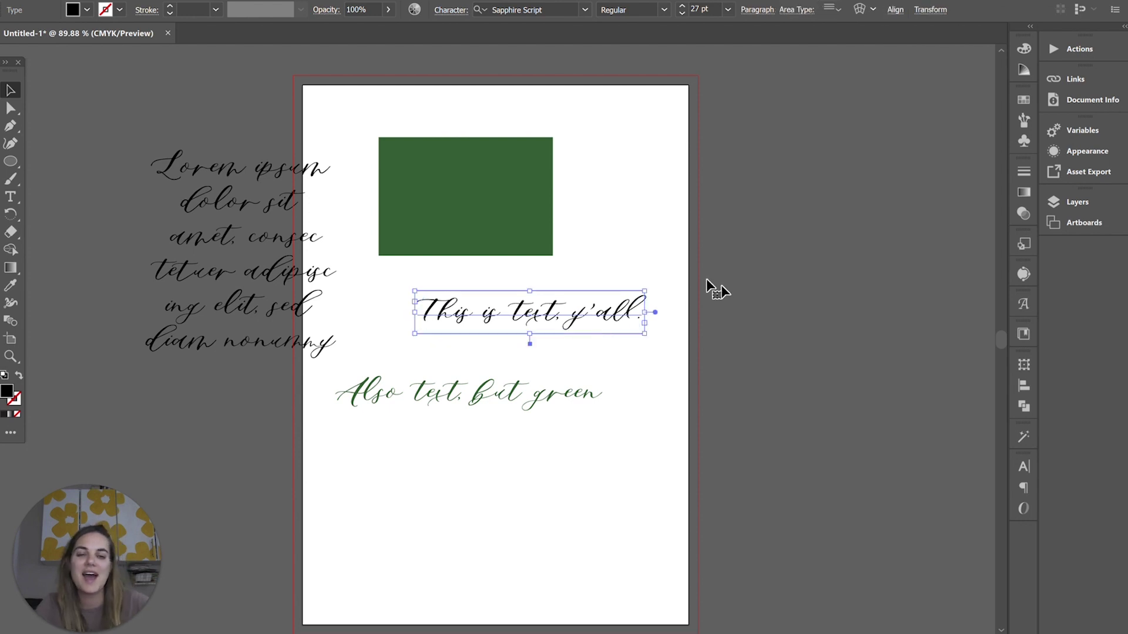
{"action": "left_click", "coordinate": [723, 289]}
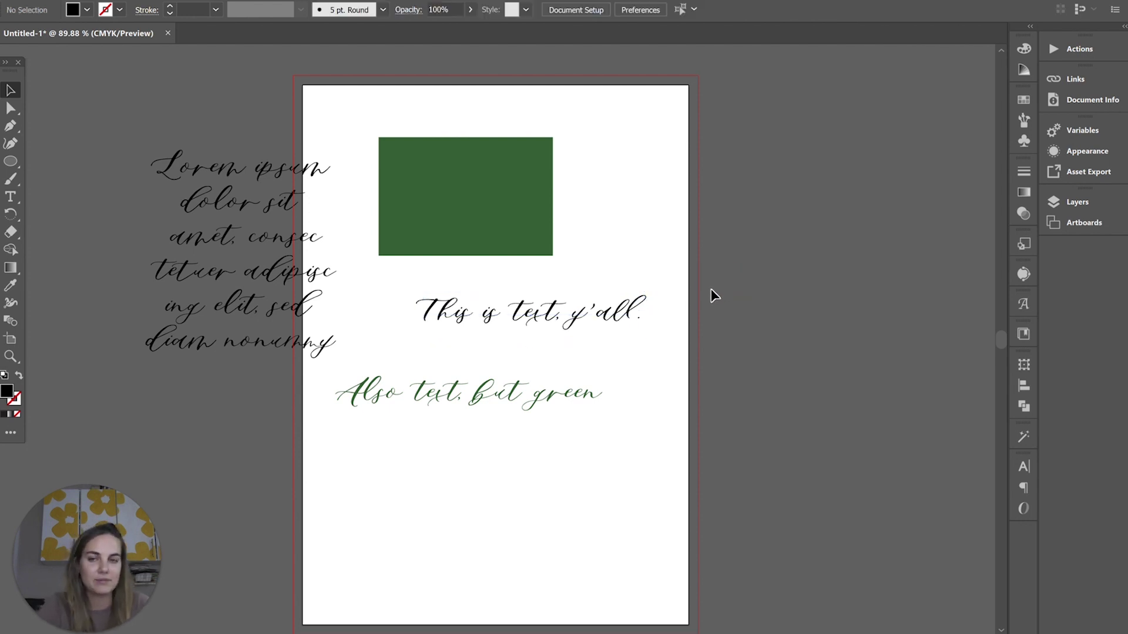
Step: Open the Scale options for the green rectangle and dismiss them without applying
{"action": "scroll", "coordinate": [710, 294], "scroll_direction": "up", "scroll_amount": 1}
{"action": "left_click", "coordinate": [441, 253]}
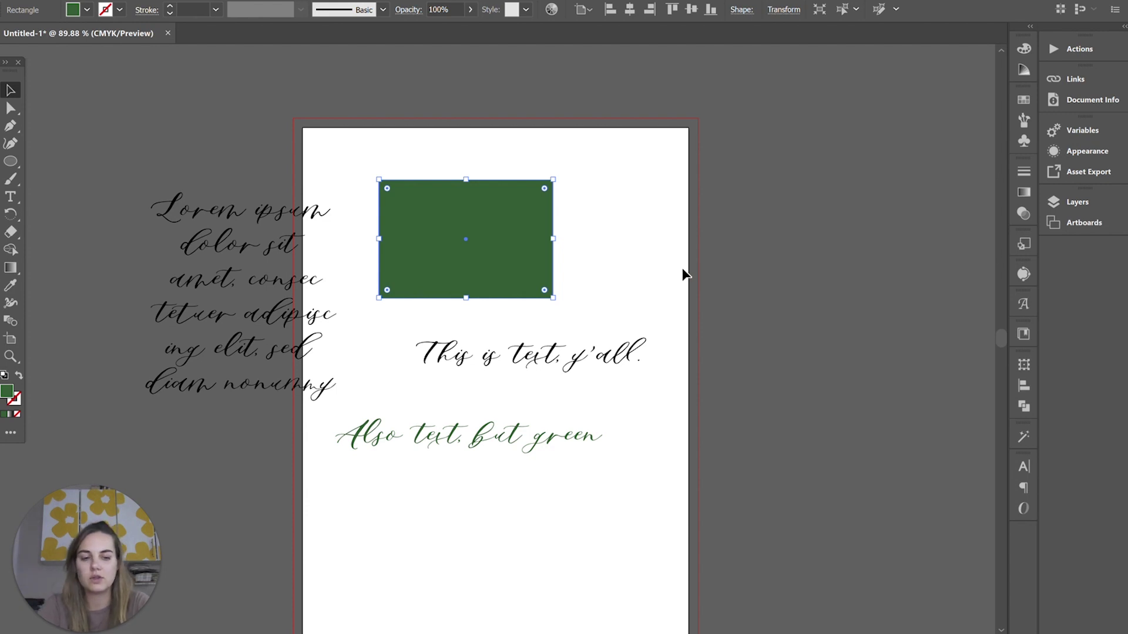
{"action": "key", "text": "s"}
{"action": "key", "text": "Return"}
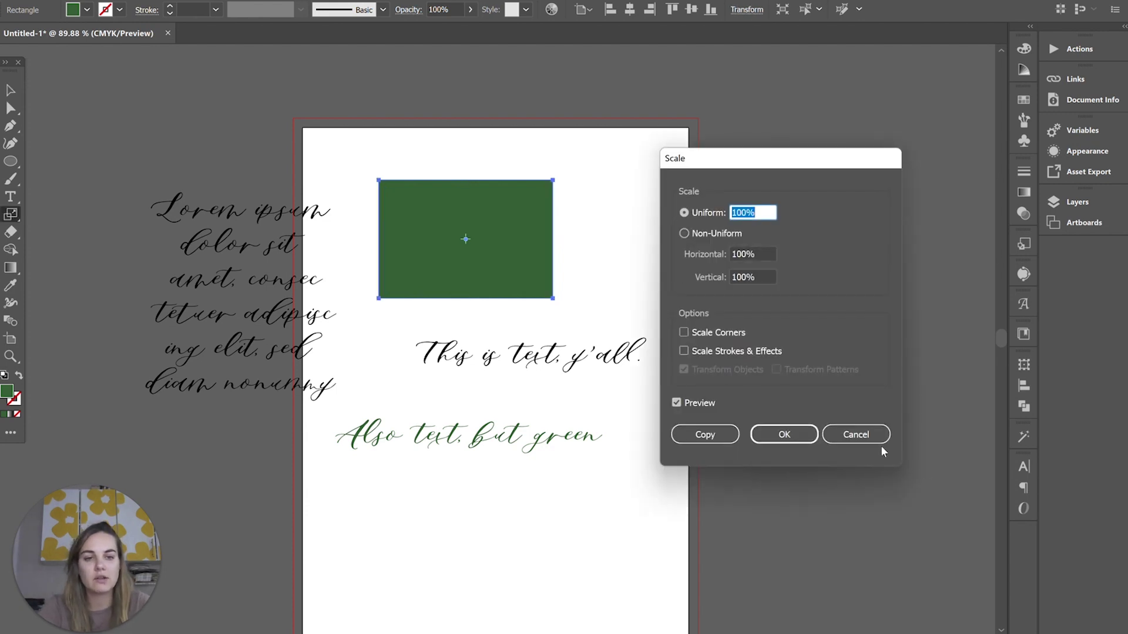
{"action": "left_click", "coordinate": [865, 437]}
Step: Open the Rotate options for the green rectangle and dismiss them without applying
{"action": "key", "text": "r"}
{"action": "key", "text": "Return"}
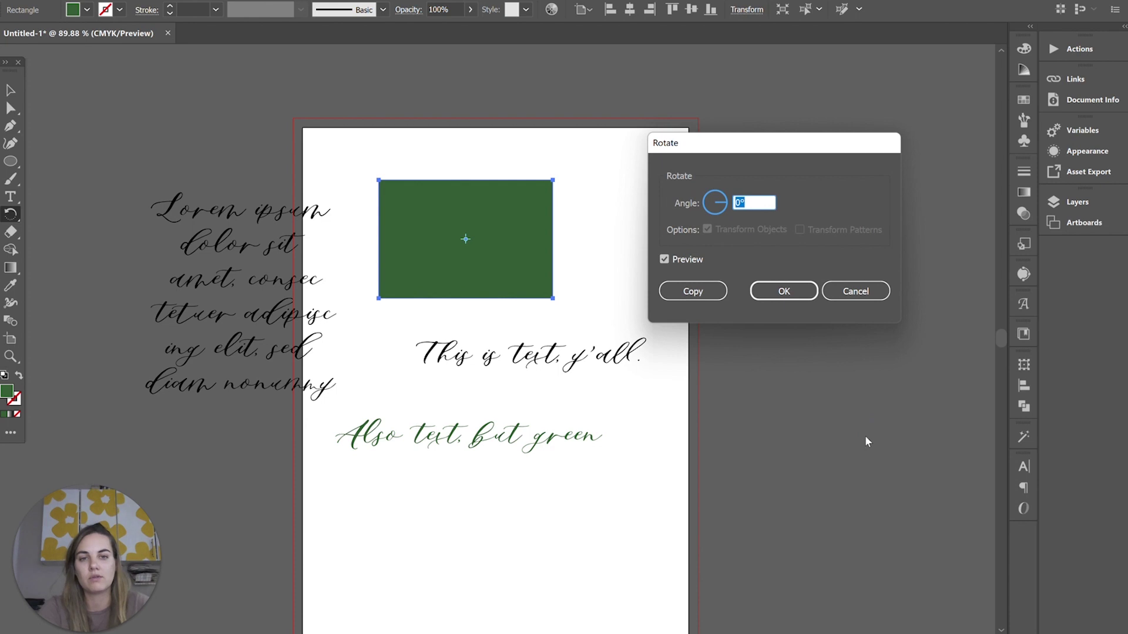
{"action": "left_click", "coordinate": [860, 291]}
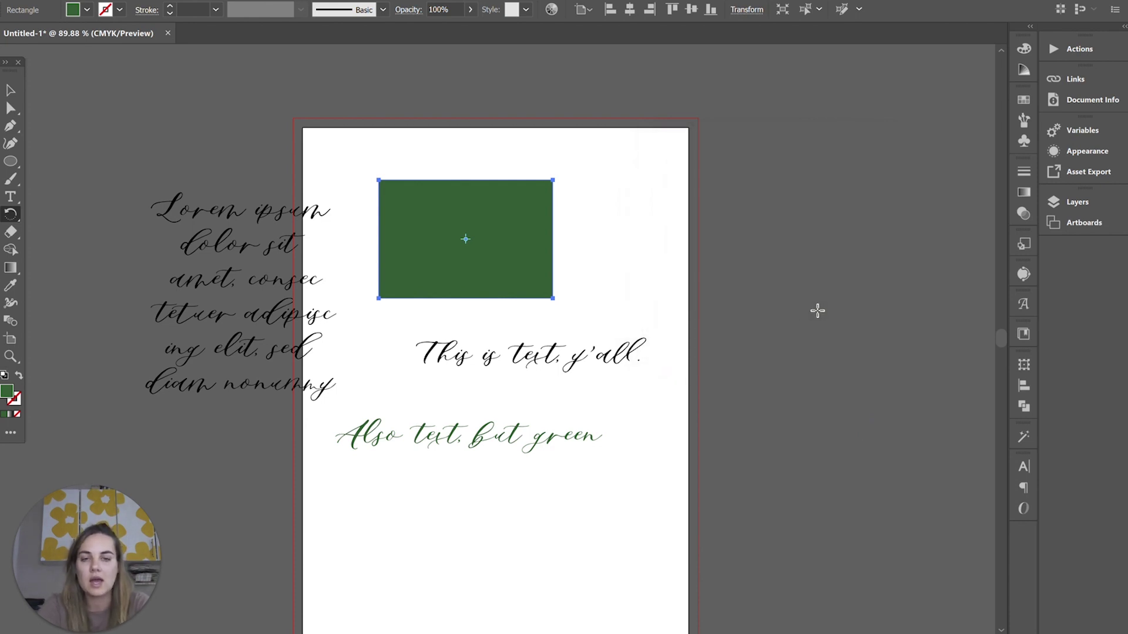
Step: Open the Reflect options for the green rectangle, dismiss them without applying, and deselect the rectangle
{"action": "key", "text": "o"}
{"action": "key", "text": "Return"}
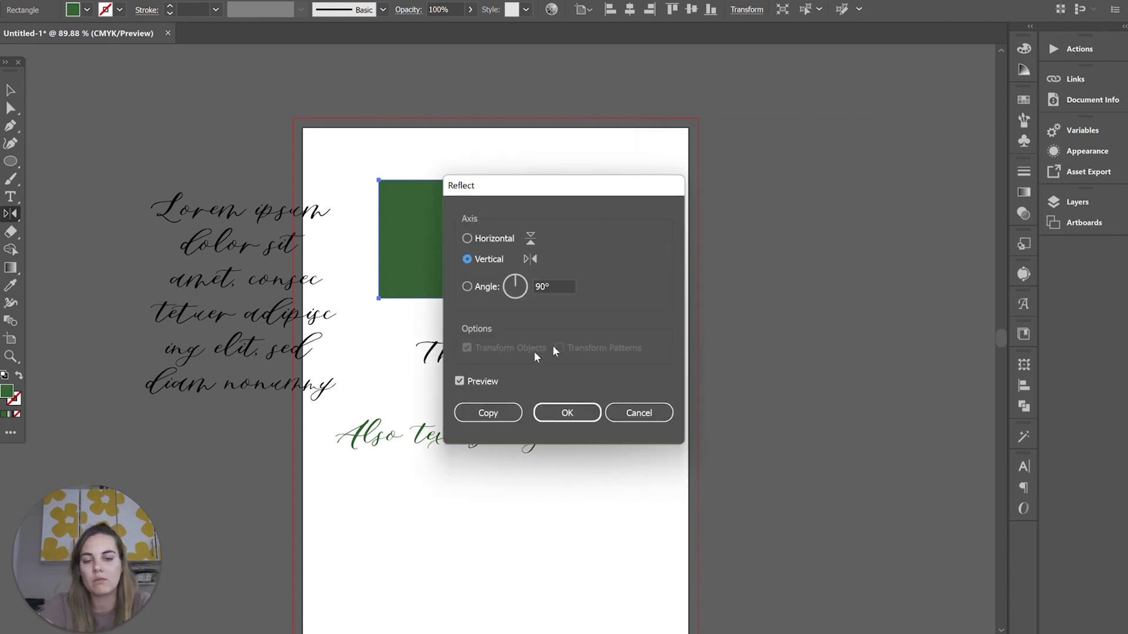
{"action": "left_click", "coordinate": [639, 412]}
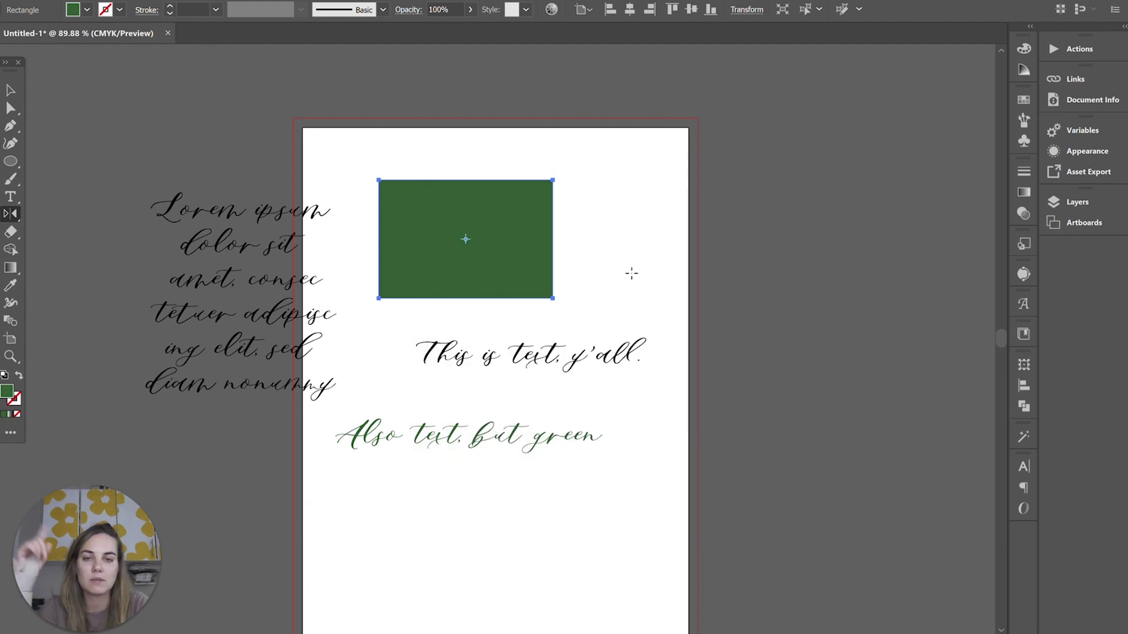
{"action": "left_click", "coordinate": [11, 90]}
{"action": "left_click", "coordinate": [610, 216]}
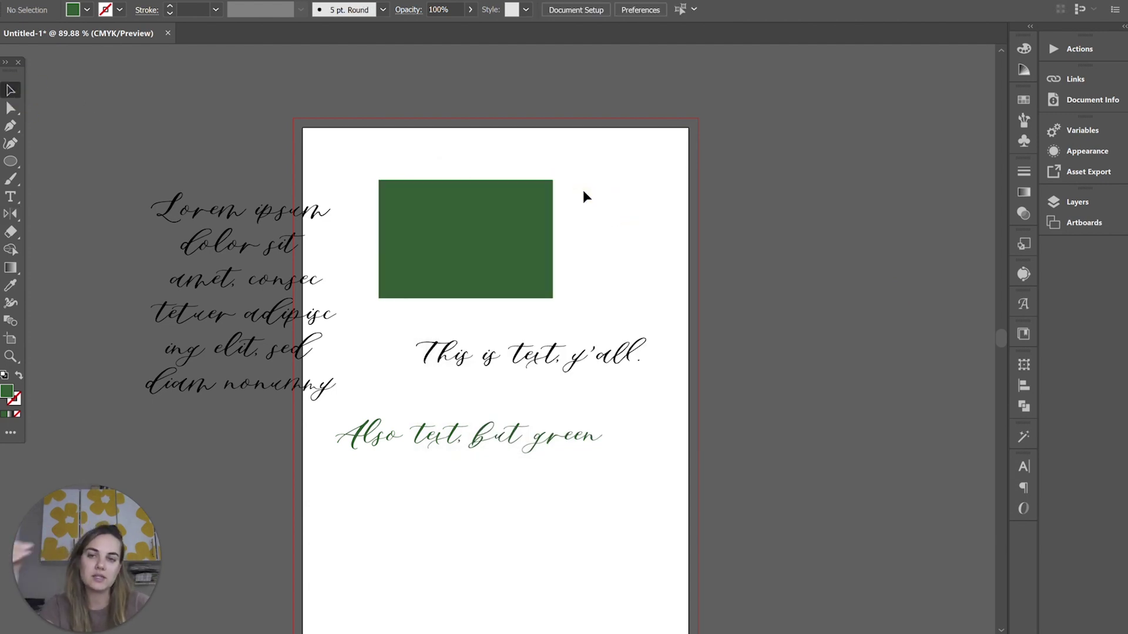
Step: Try selecting objects that share the same font family and clear the selection
{"action": "left_click", "coordinate": [187, 2]}
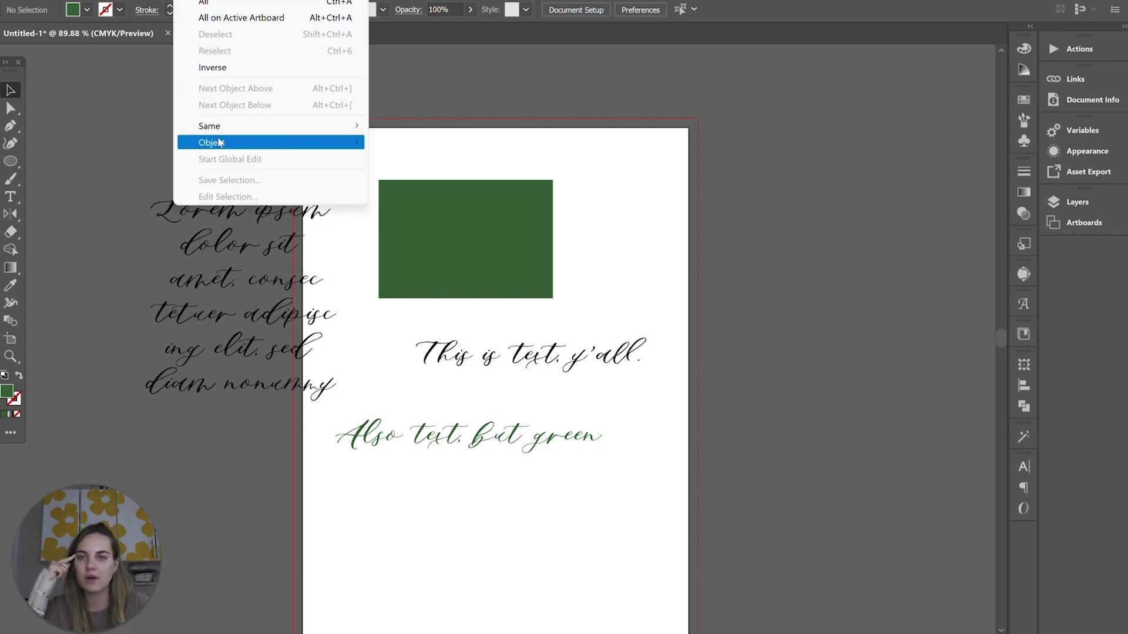
{"action": "mouse_move", "coordinate": [221, 142]}
{"action": "mouse_move", "coordinate": [251, 129]}
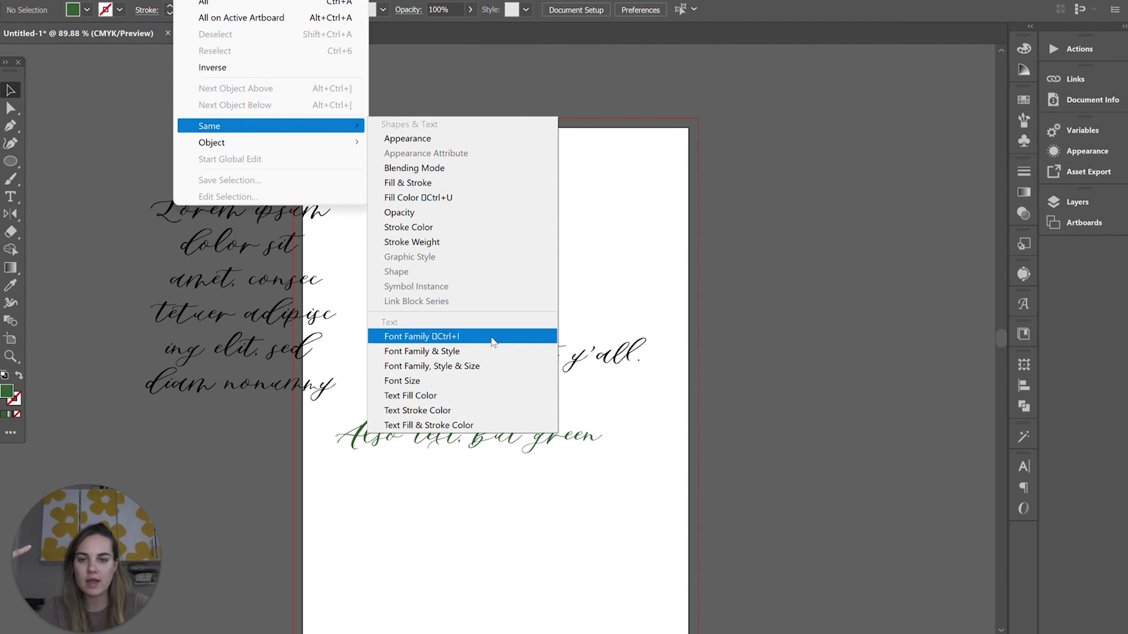
{"action": "left_click", "coordinate": [446, 336]}
{"action": "left_click", "coordinate": [357, 122]}
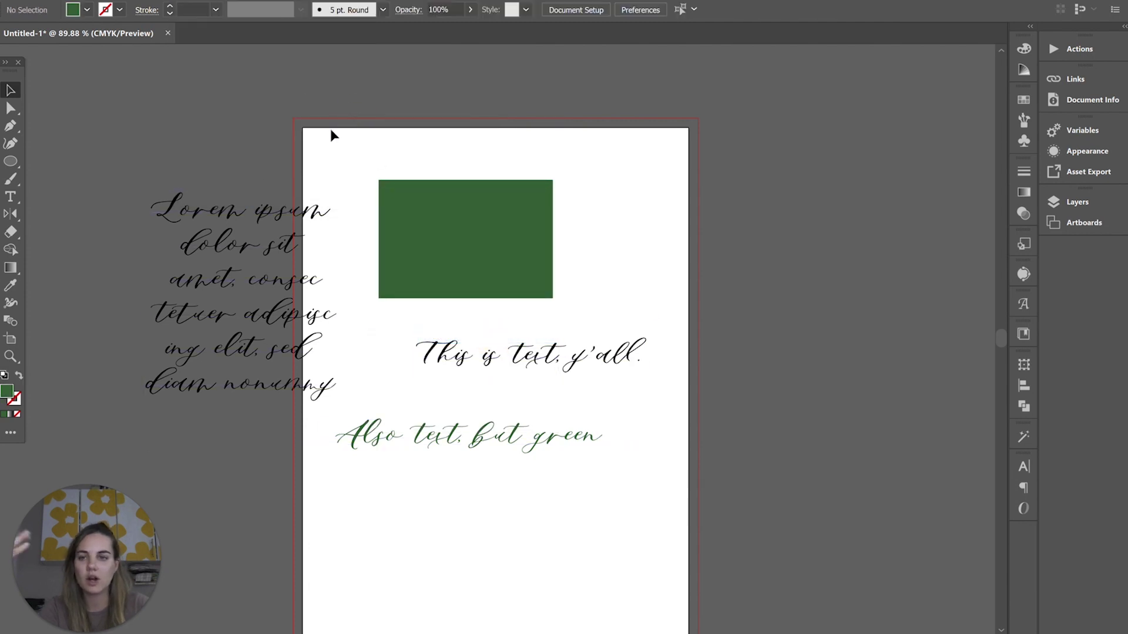
Step: Select all text objects in the document, and clear the selection
{"action": "left_click", "coordinate": [200, 0]}
{"action": "mouse_move", "coordinate": [252, 143]}
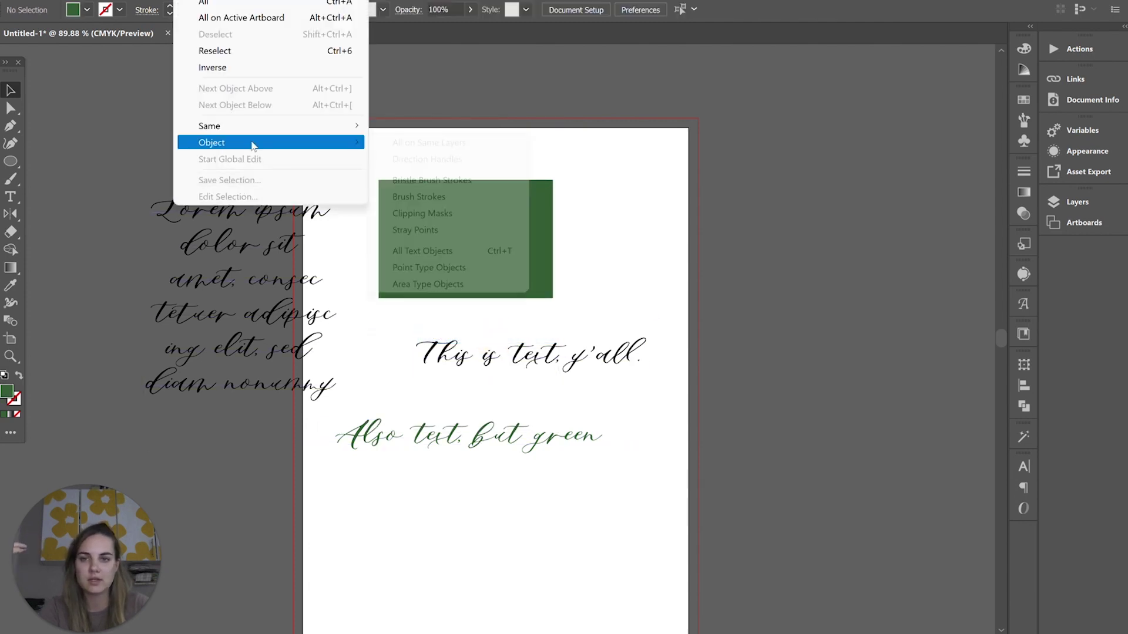
{"action": "left_click", "coordinate": [427, 252]}
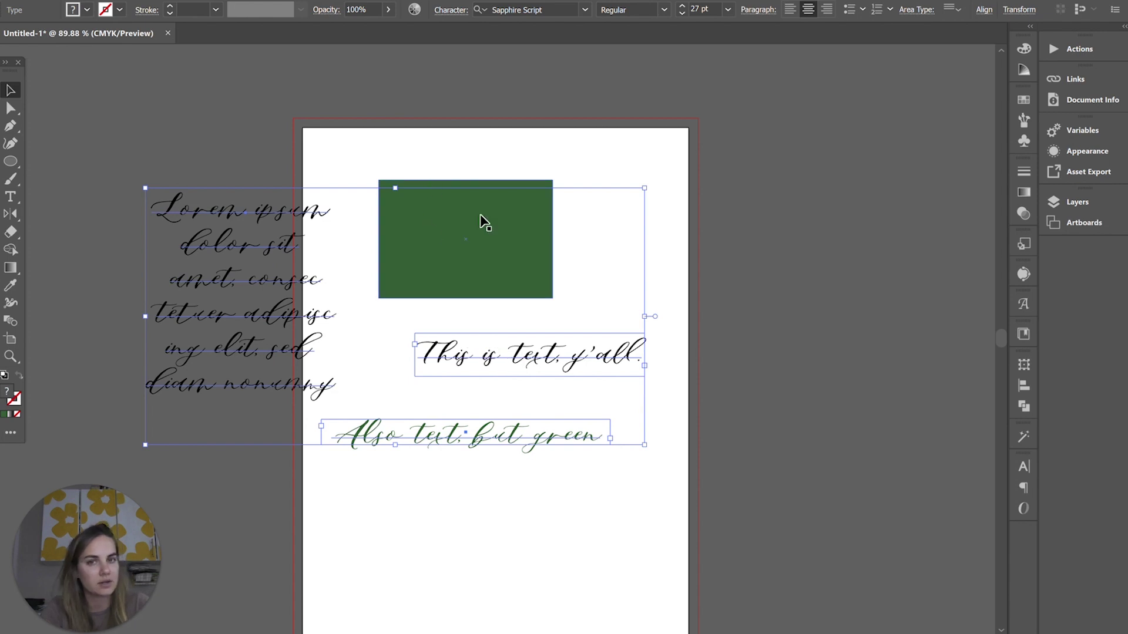
{"action": "left_click", "coordinate": [829, 276]}
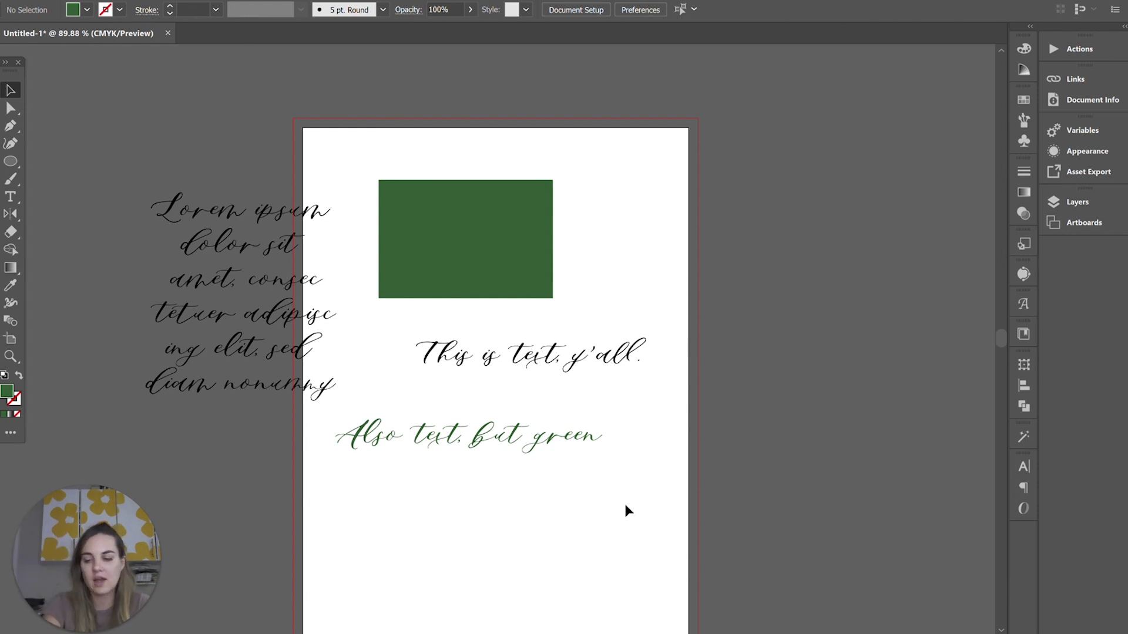
Step: Select the objects sharing the green fill, clear the selection, and undo the font change on "This is text, y'all."
{"action": "key", "text": "ctrl+6"}
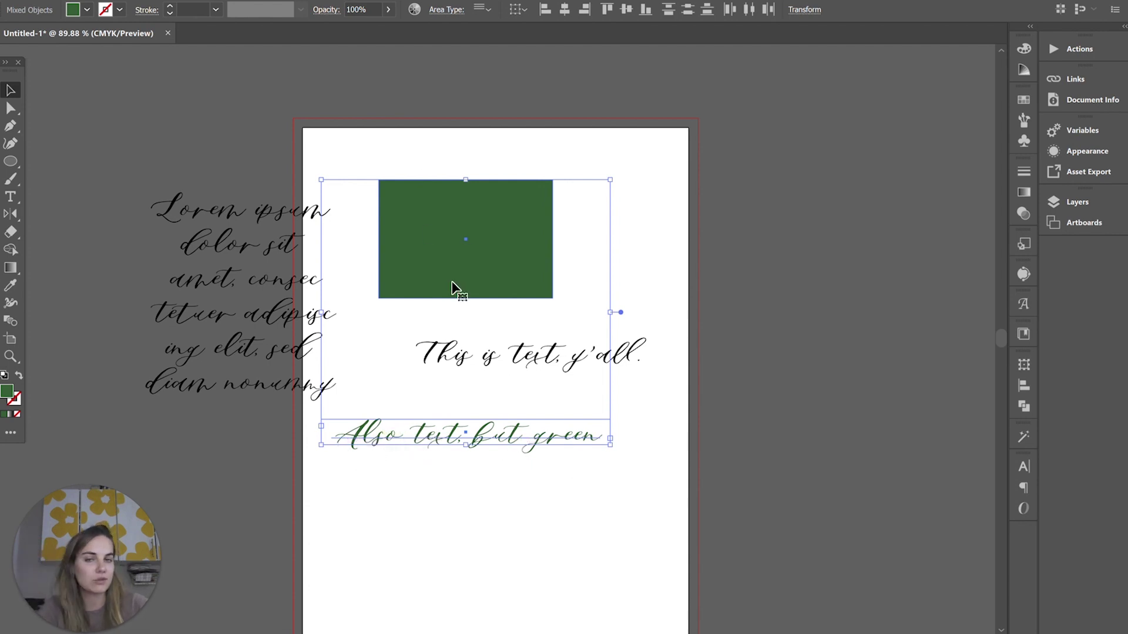
{"action": "left_click", "coordinate": [754, 379]}
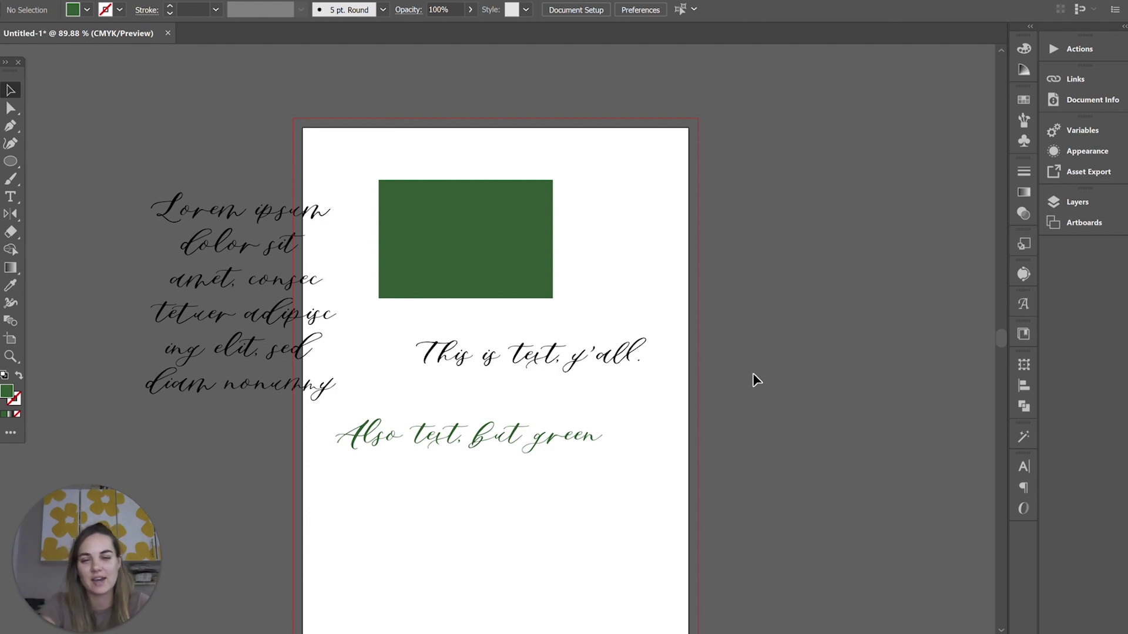
{"action": "key", "text": "ctrl+z"}
{"action": "key", "text": "ctrl+z"}
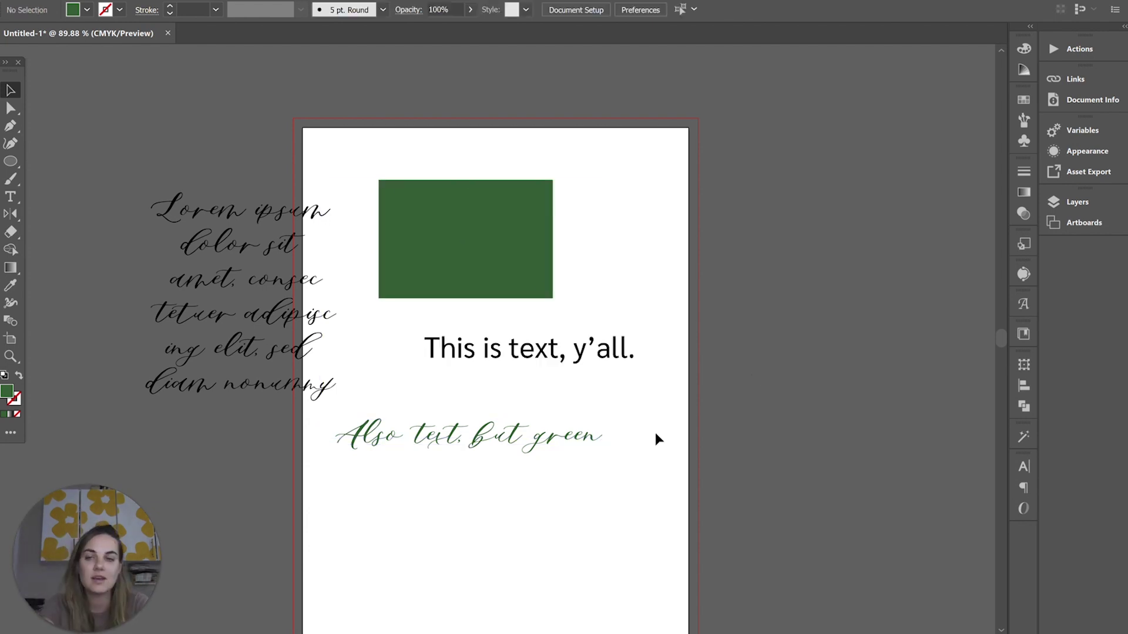
Step: Select the text objects that share the Sapphire Script font of "Also text, but green", and clear the selection
{"action": "left_click", "coordinate": [471, 436]}
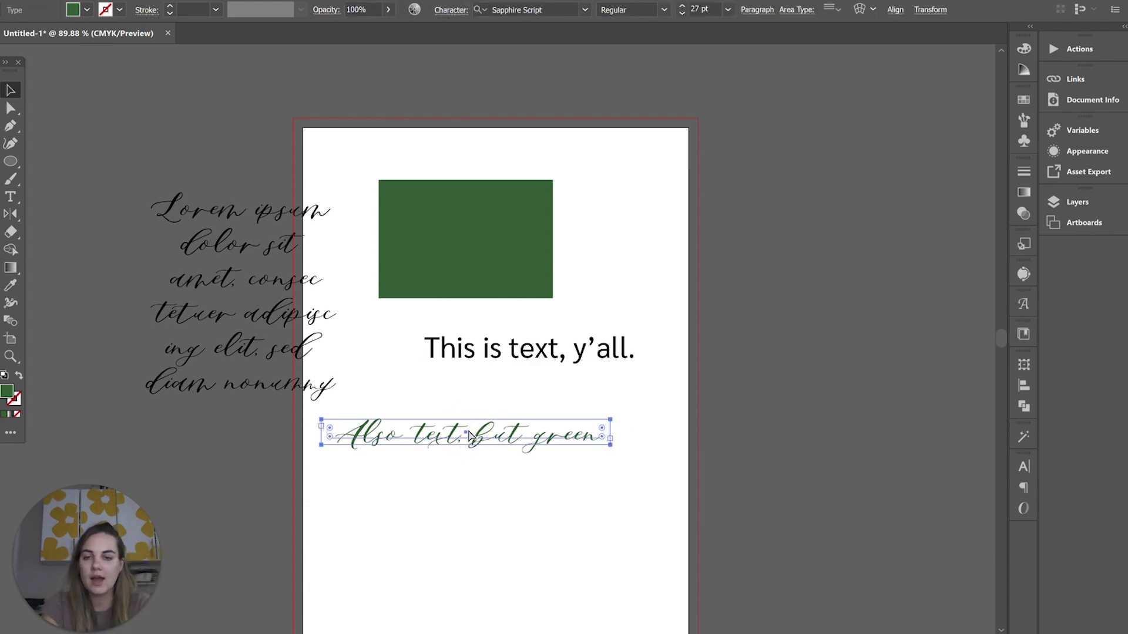
{"action": "key", "text": "ctrl+6"}
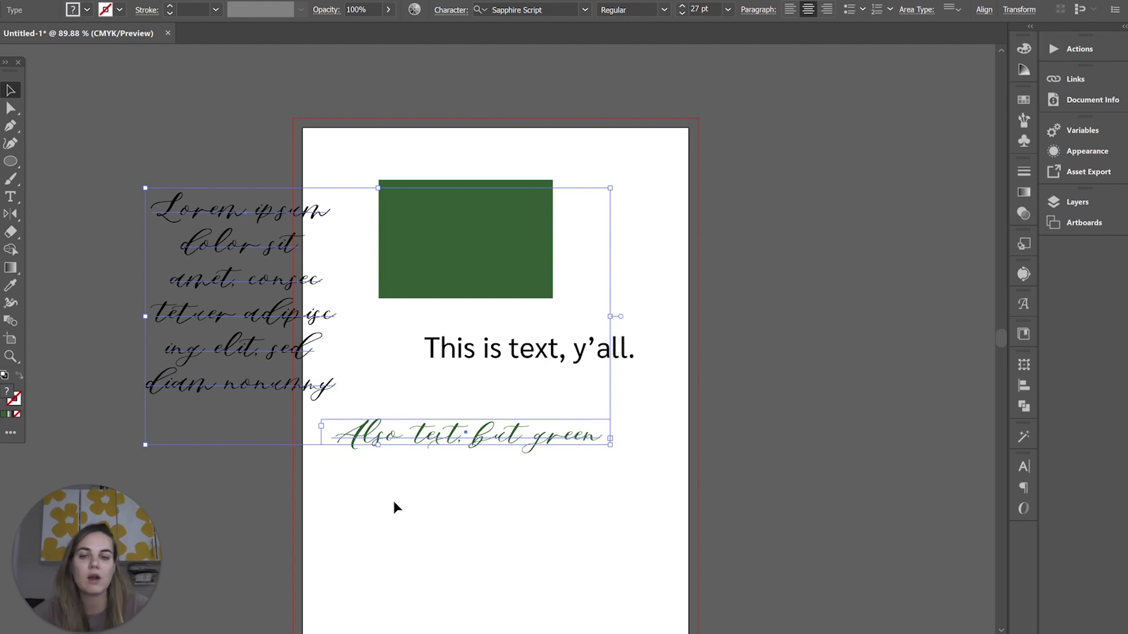
{"action": "left_click", "coordinate": [530, 520]}
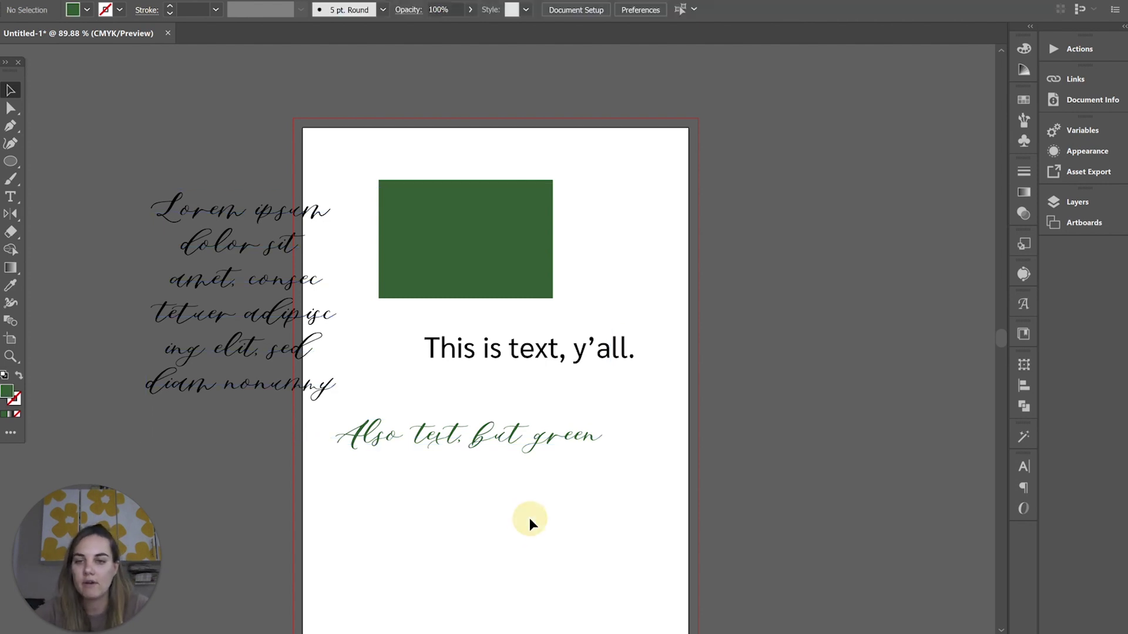
{"action": "left_click", "coordinate": [494, 434]}
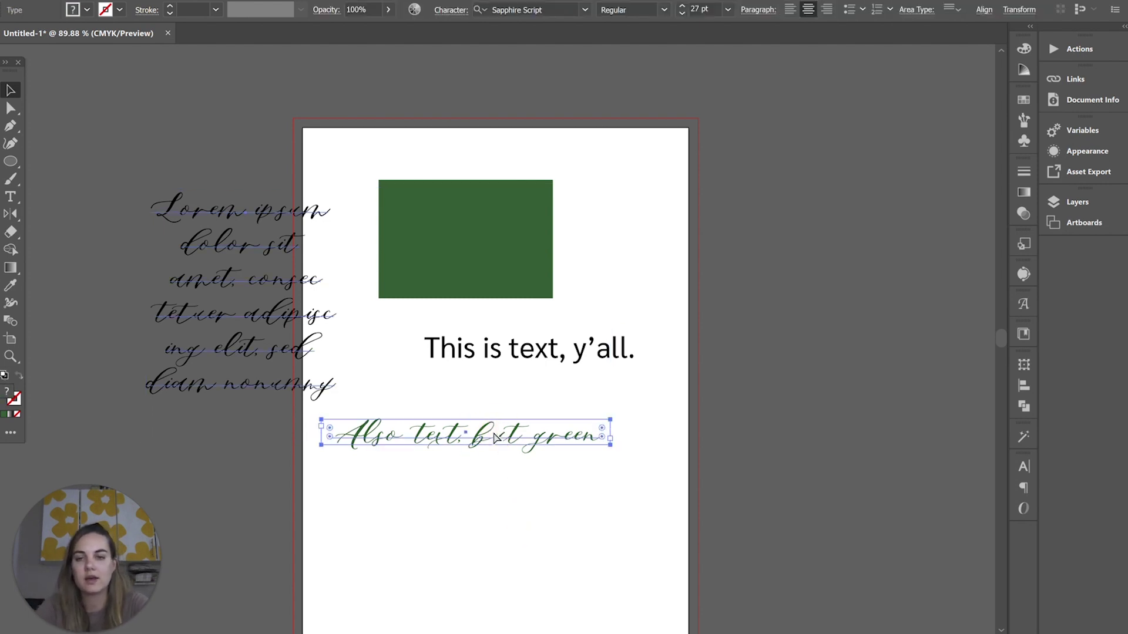
{"action": "left_click", "coordinate": [503, 262]}
{"action": "left_click", "coordinate": [871, 347]}
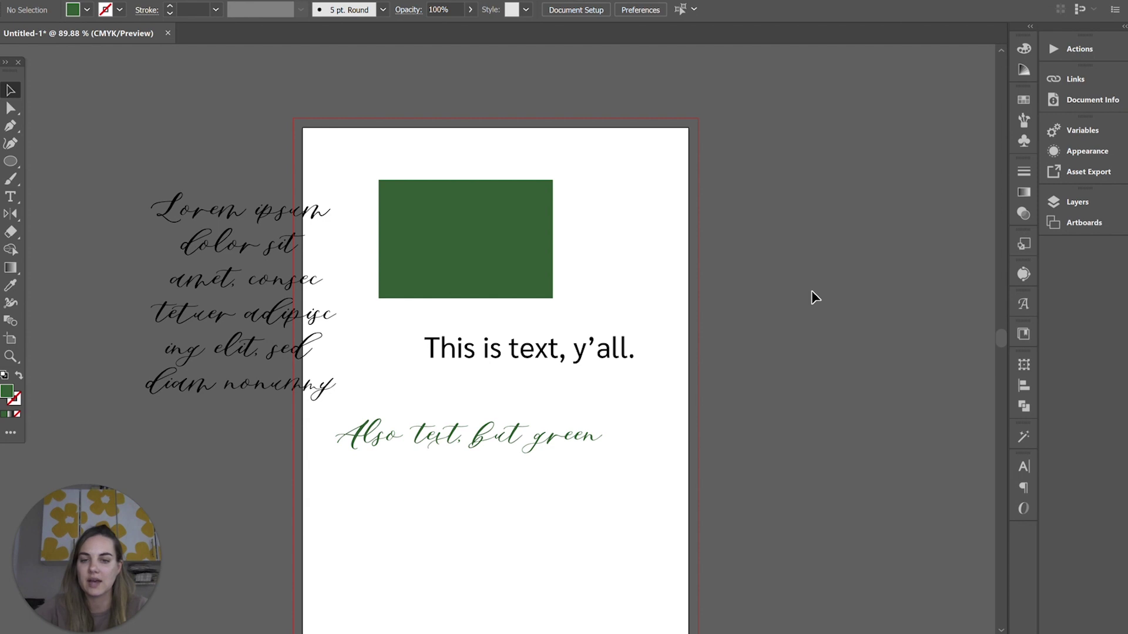
Step: Select all text objects in the document and then only the black-filled text, clearing the selection each time
{"action": "left_click", "coordinate": [609, 353]}
{"action": "left_click", "coordinate": [840, 346]}
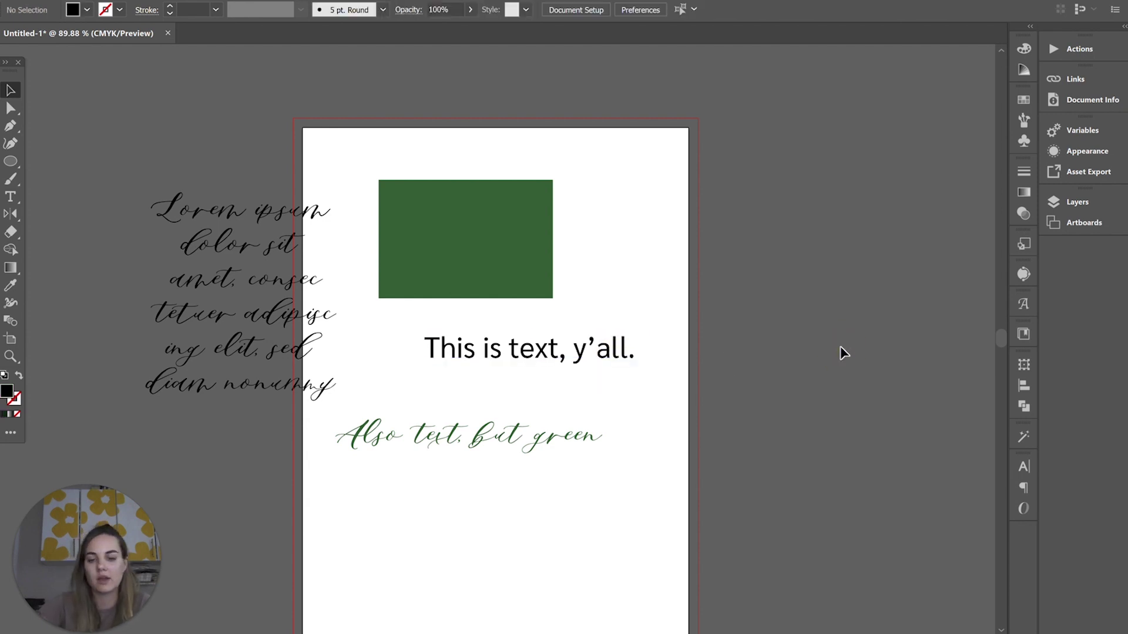
{"action": "key", "text": "ctrl+a"}
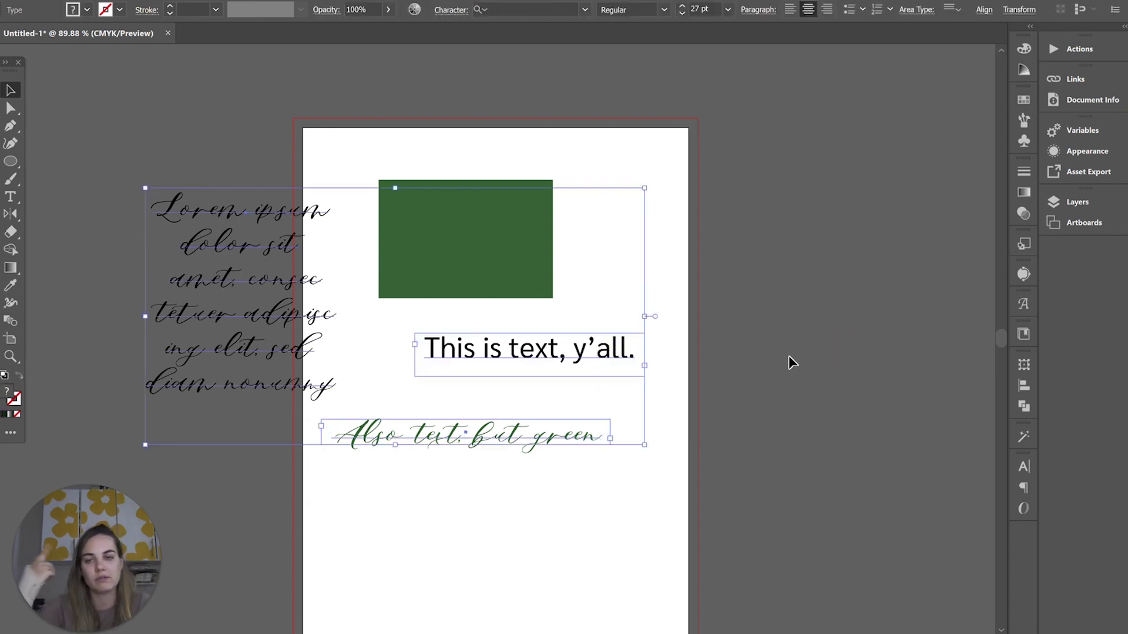
{"action": "left_click", "coordinate": [789, 356]}
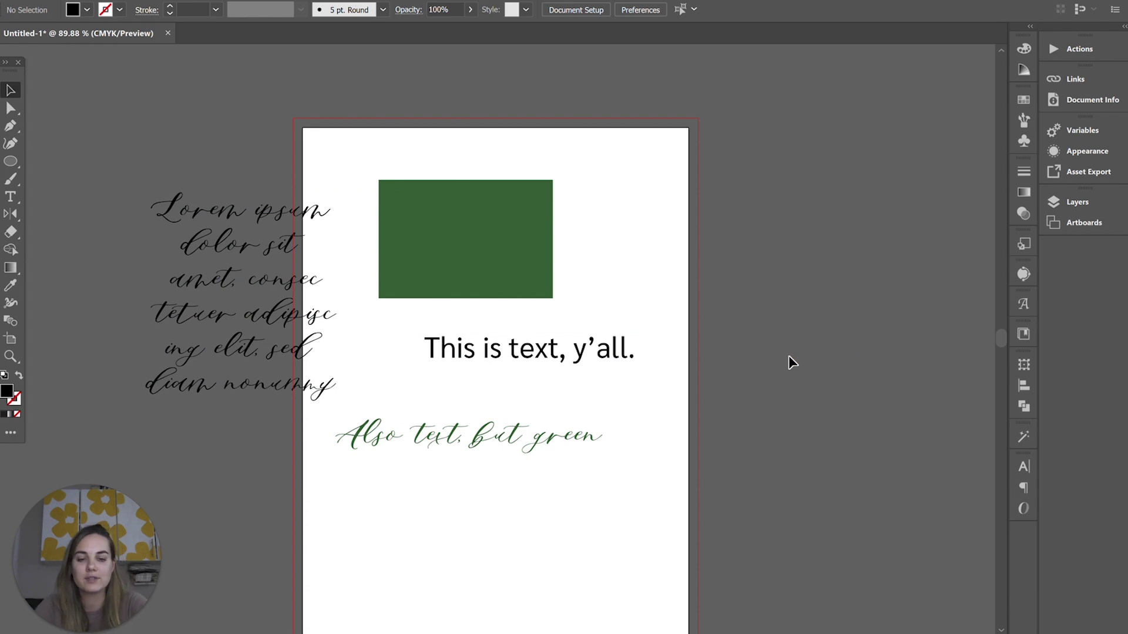
{"action": "key", "text": "ctrl+a"}
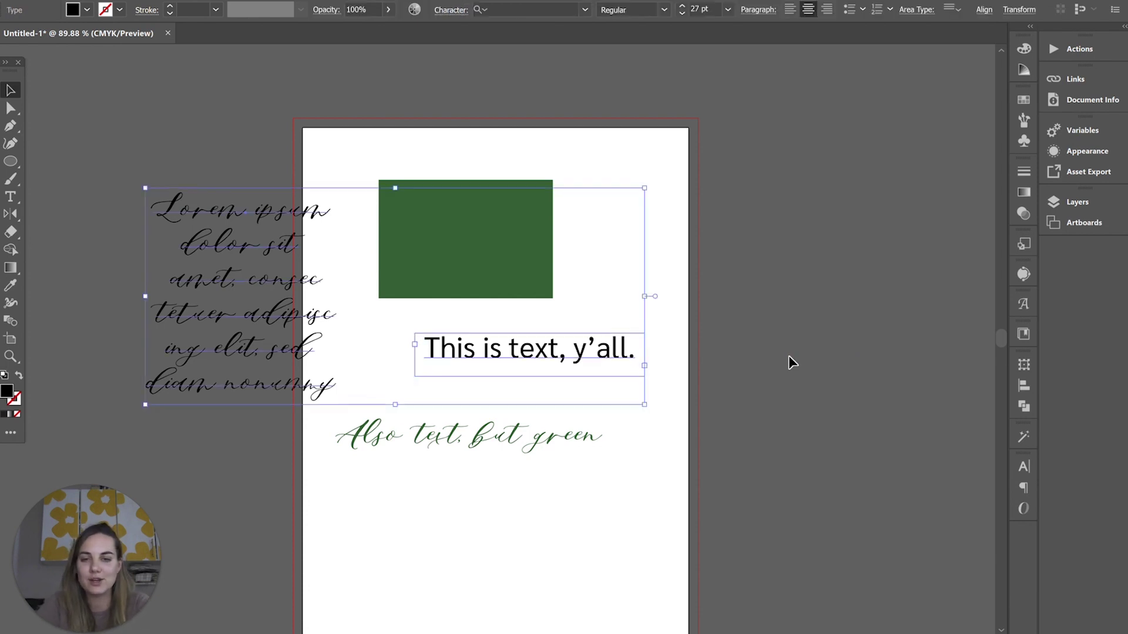
{"action": "left_click", "coordinate": [788, 356]}
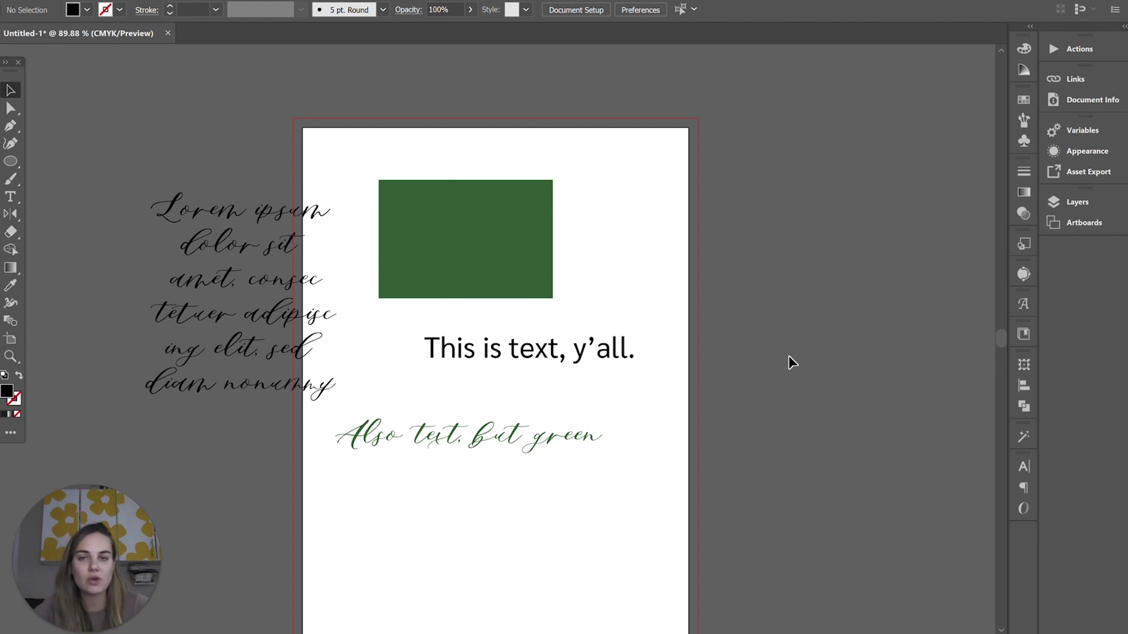
Step: Review the Tools commands in the DBL keyboard shortcut set, and dismiss the shortcut settings without changes
{"action": "left_click", "coordinate": [120, 1]}
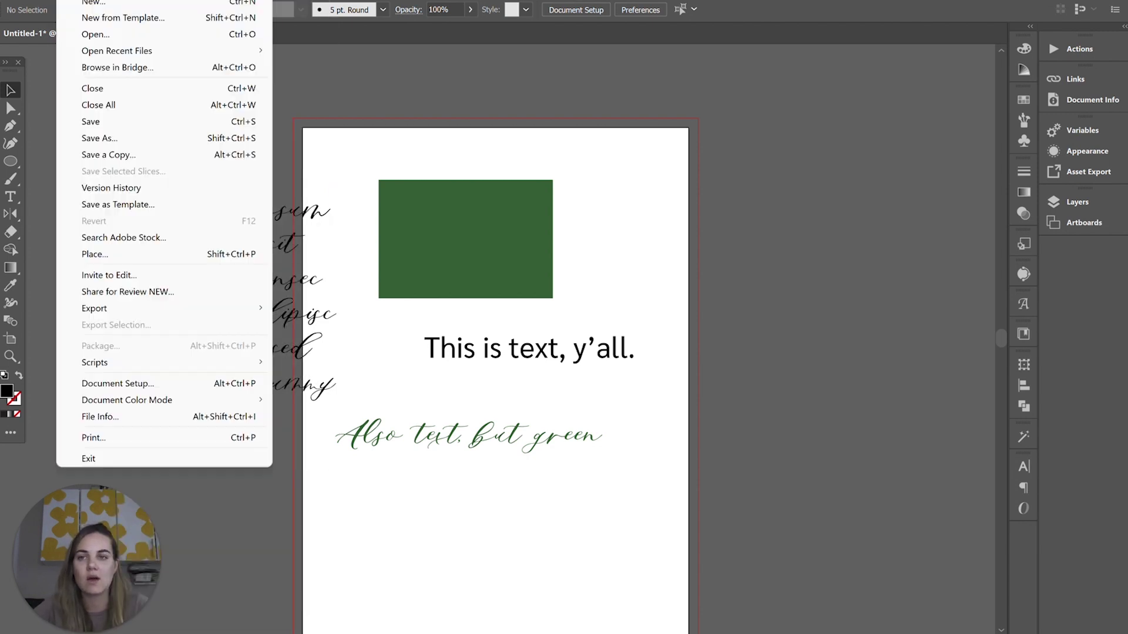
{"action": "mouse_move", "coordinate": [93, 1]}
{"action": "left_click", "coordinate": [182, 413]}
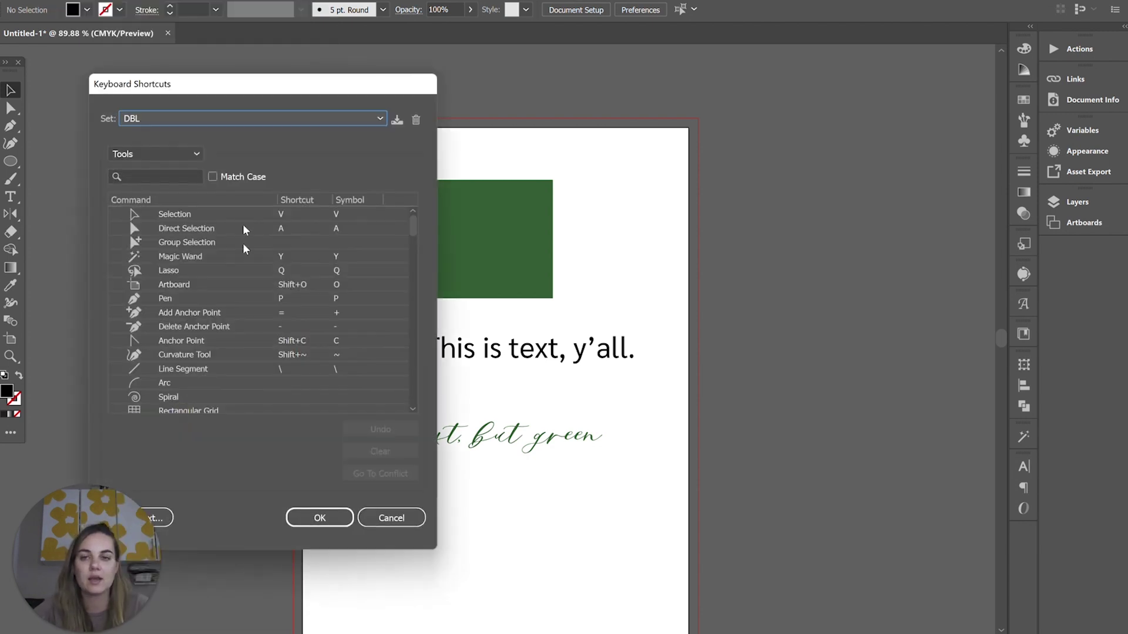
{"action": "scroll", "coordinate": [361, 341], "scroll_direction": "down", "scroll_amount": 2}
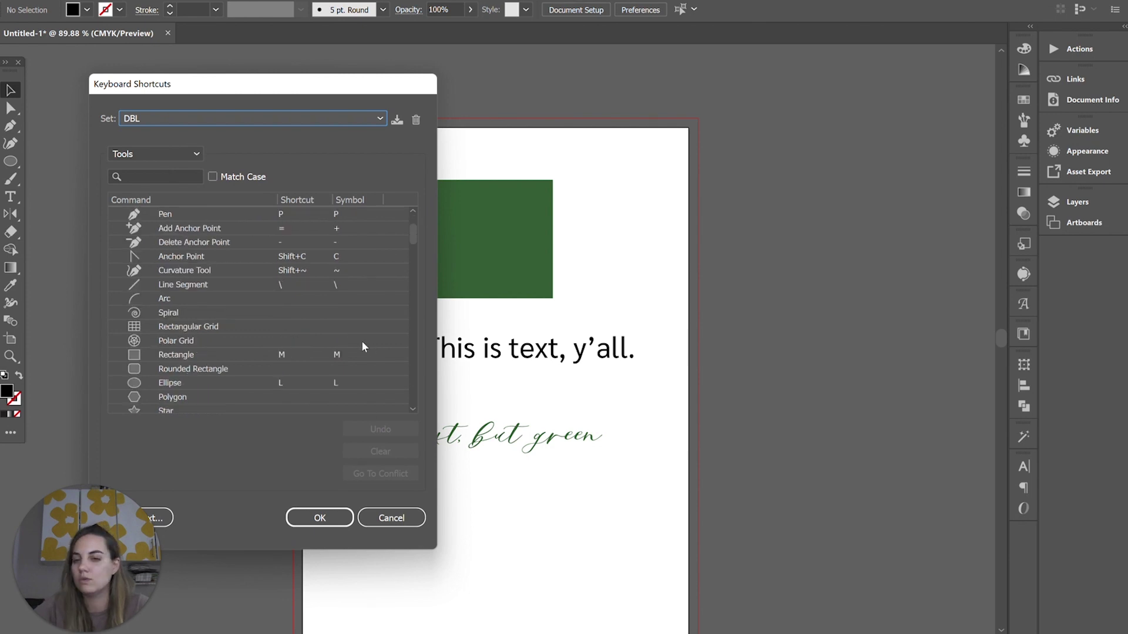
{"action": "scroll", "coordinate": [283, 322], "scroll_direction": "down", "scroll_amount": 8}
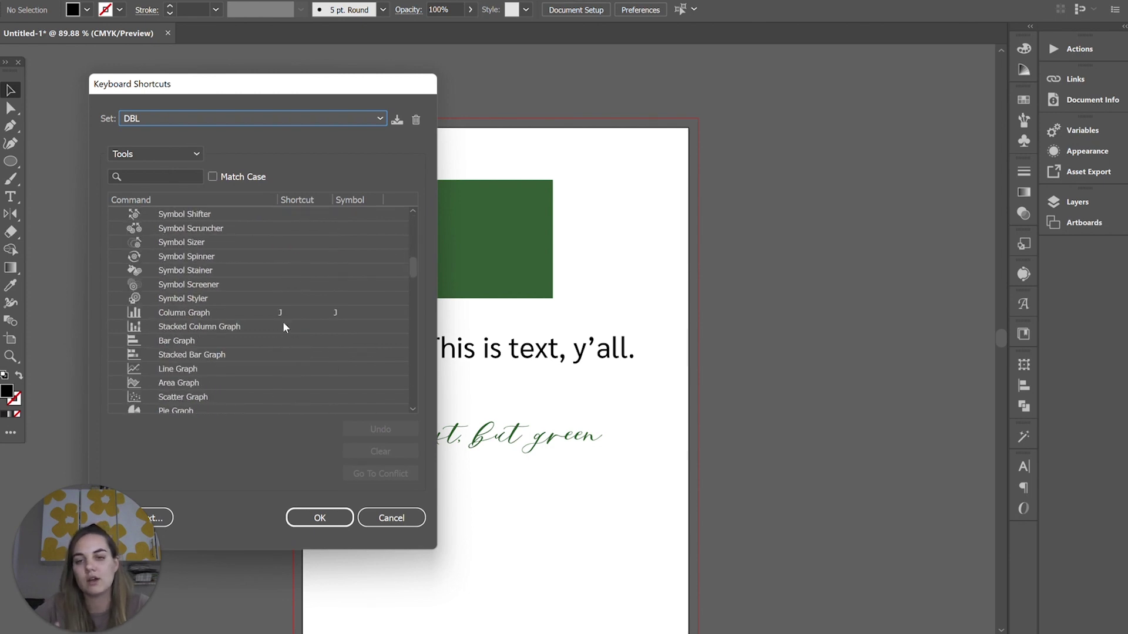
{"action": "scroll", "coordinate": [324, 375], "scroll_direction": "down", "scroll_amount": 7}
{"action": "scroll", "coordinate": [323, 377], "scroll_direction": "down", "scroll_amount": 1}
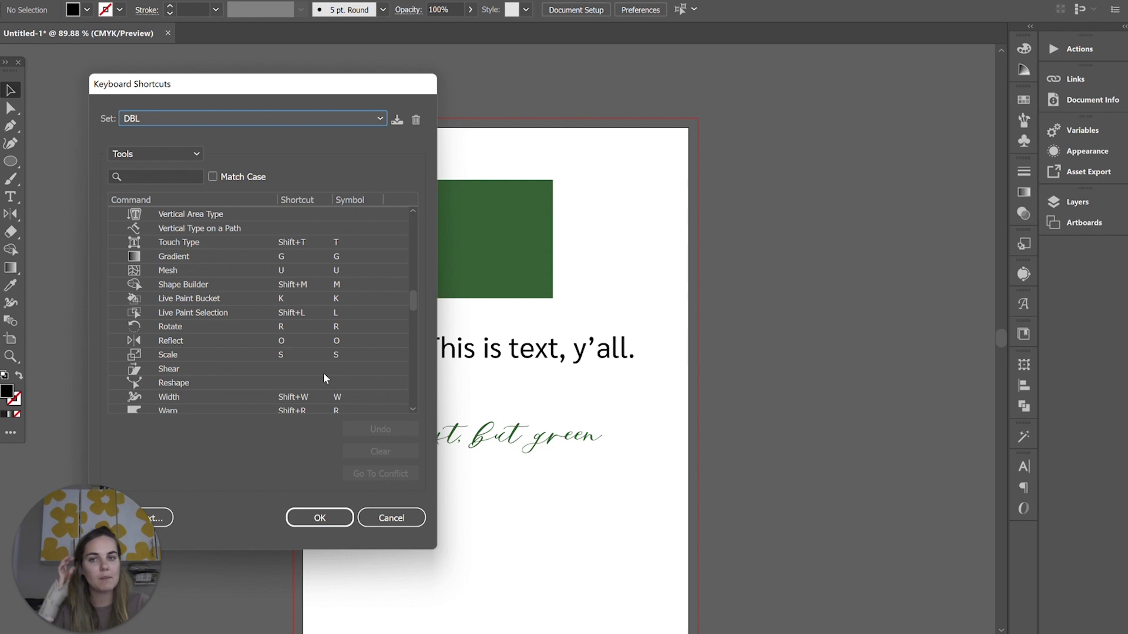
{"action": "scroll", "coordinate": [323, 376], "scroll_direction": "down", "scroll_amount": 3}
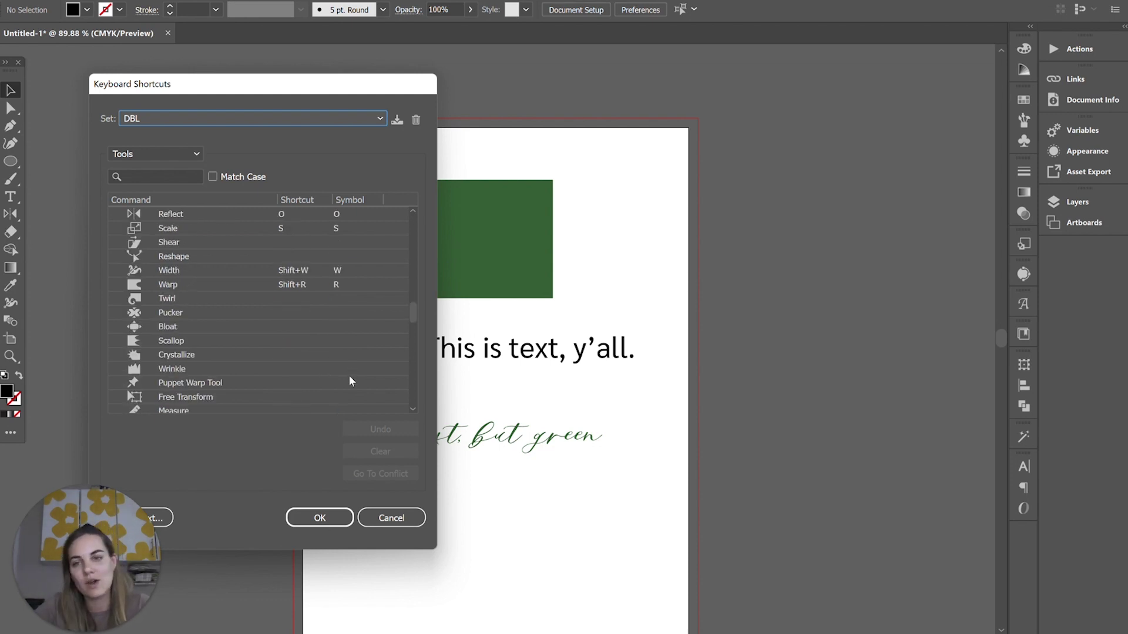
{"action": "left_click", "coordinate": [387, 518]}
{"action": "left_click", "coordinate": [773, 390]}
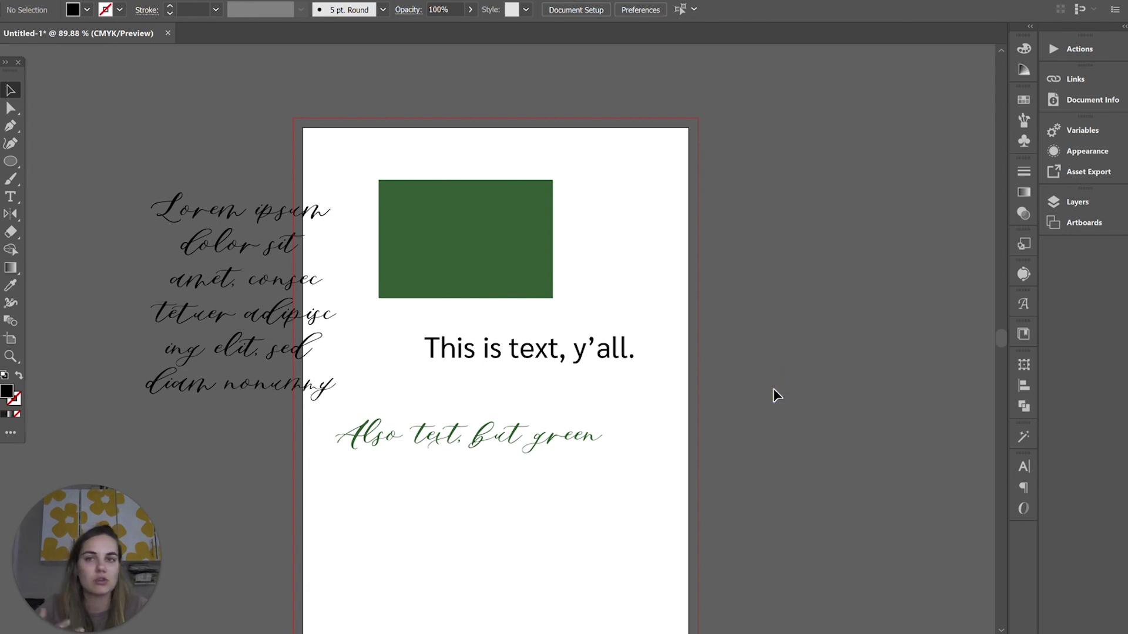